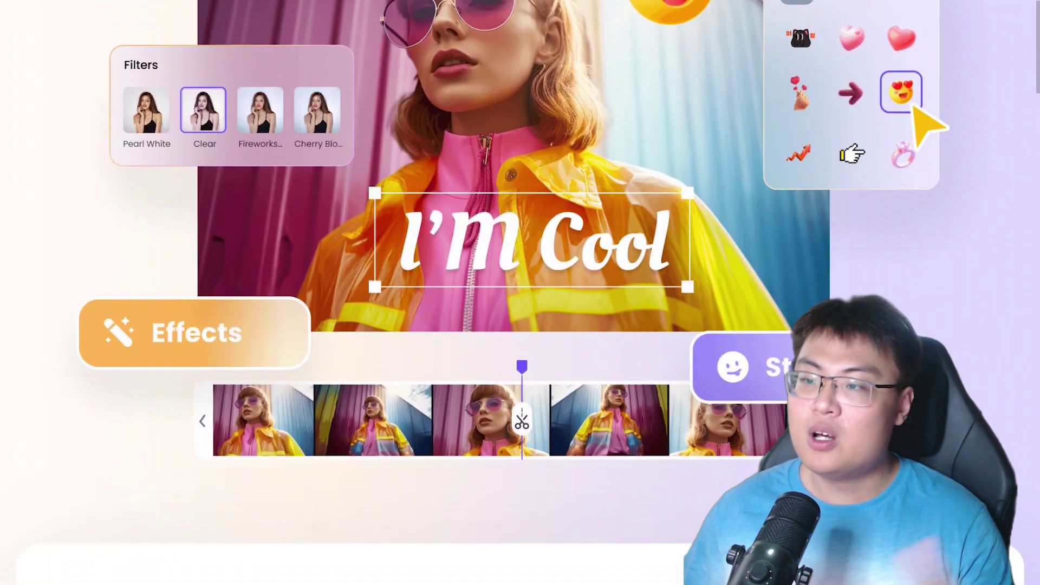
Step: Scroll down the Edimakor product page past the CNET and press review blurbs
scroll(520, 292, "down", 2)
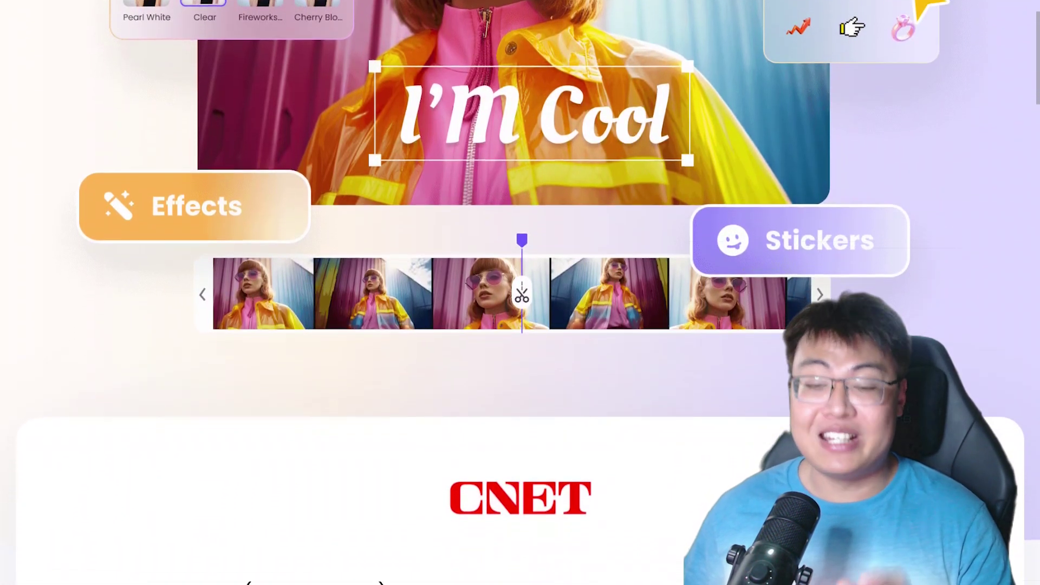
scroll(520, 292, "down", 2)
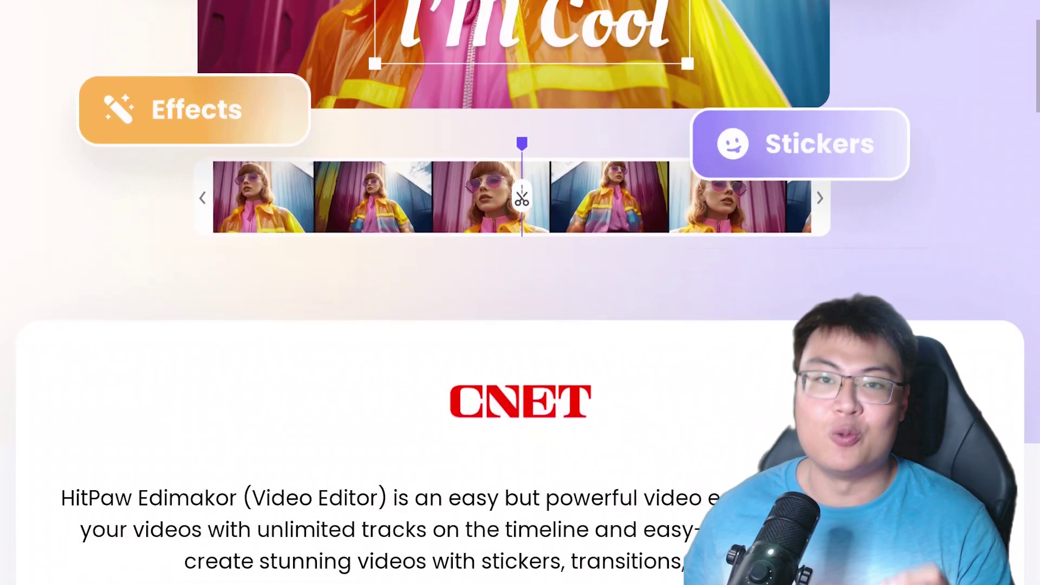
scroll(521, 293, "down", 2)
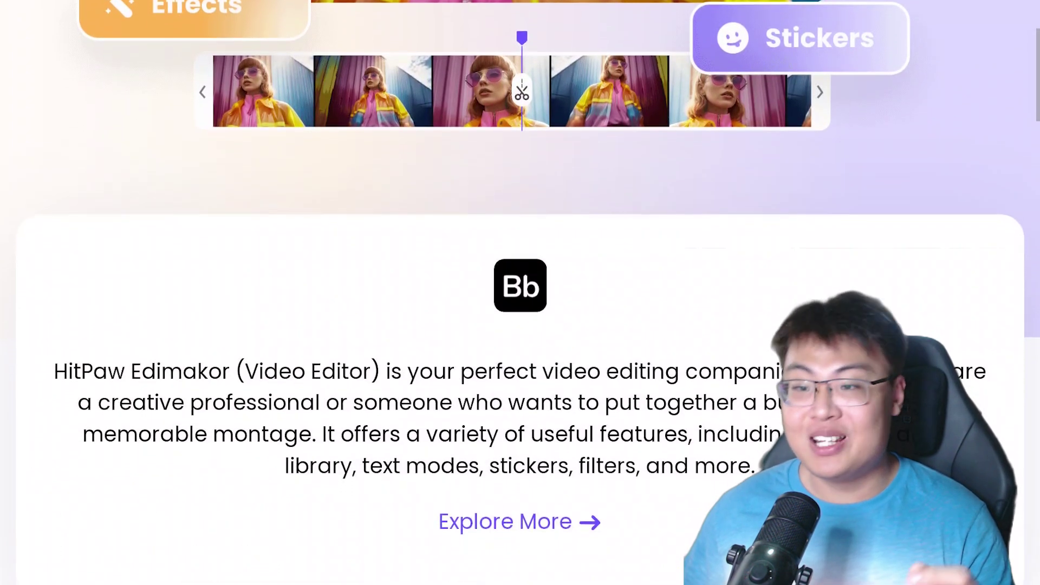
scroll(521, 293, "down", 2)
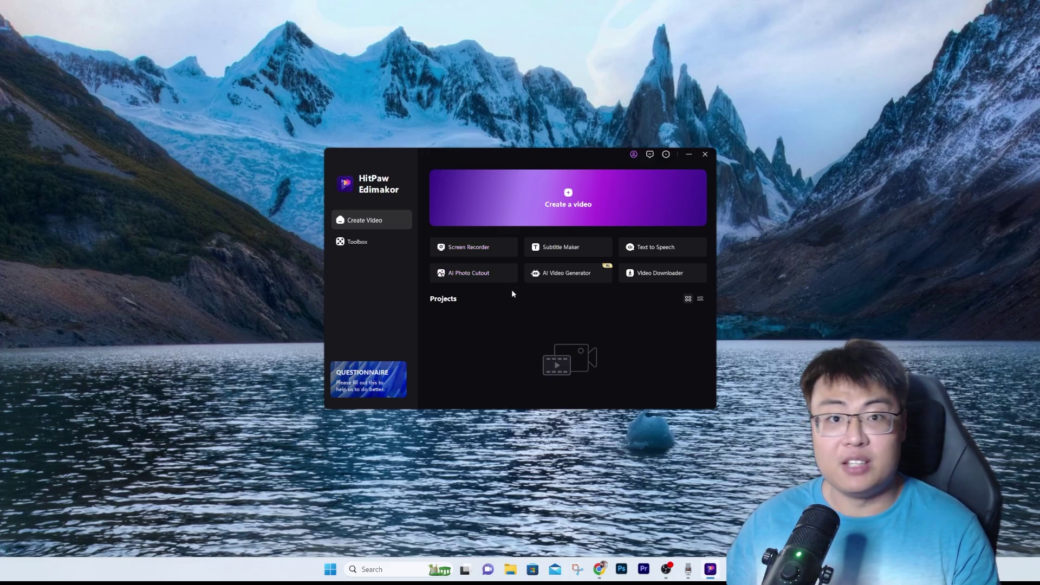
Step: Create project 2024-06-01_01 with clip C0613 on the timeline, glancing at the Subtitles tab
left_click(655, 252)
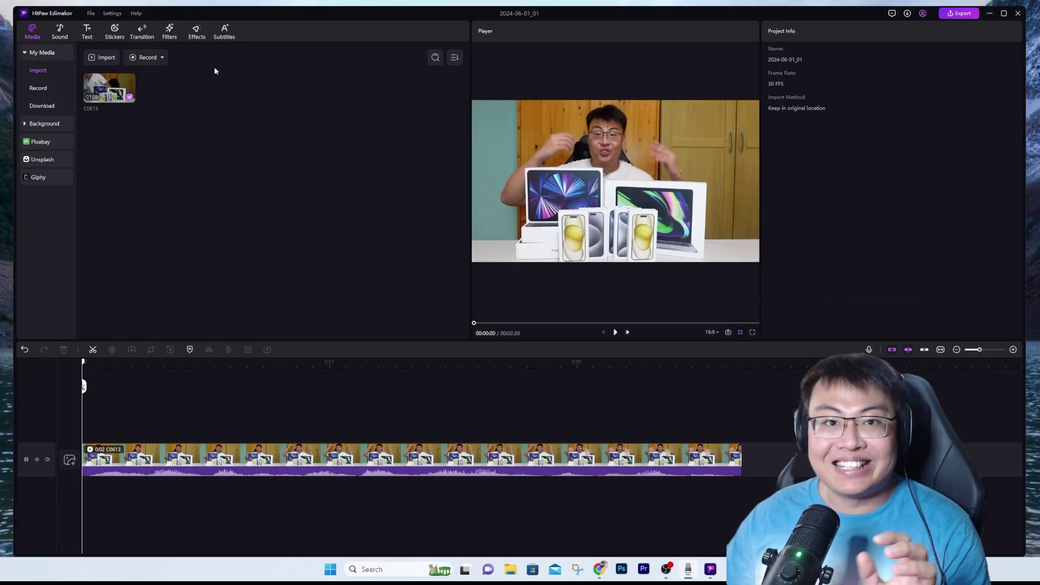
left_click(221, 34)
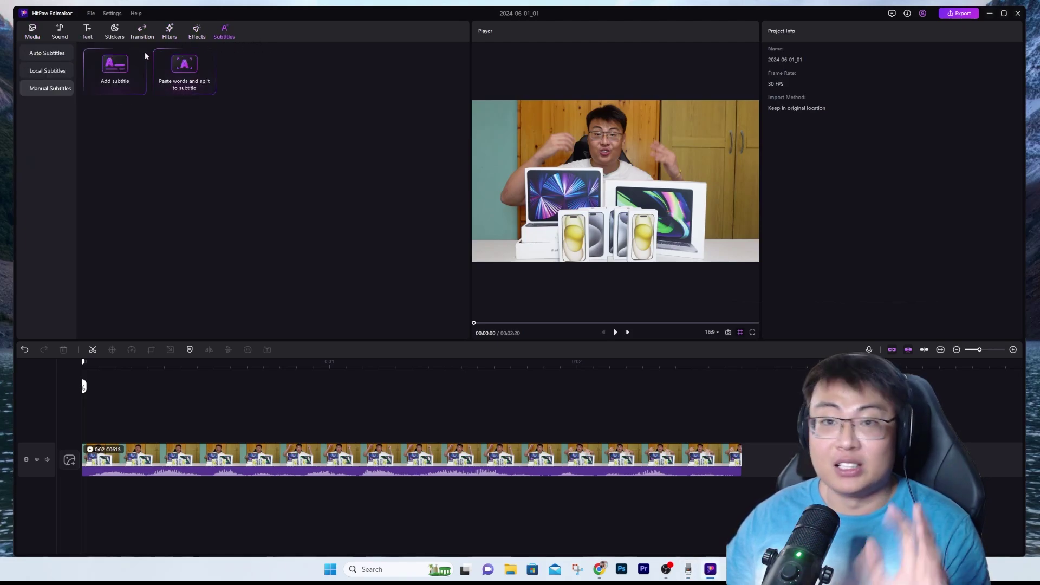
left_click(32, 31)
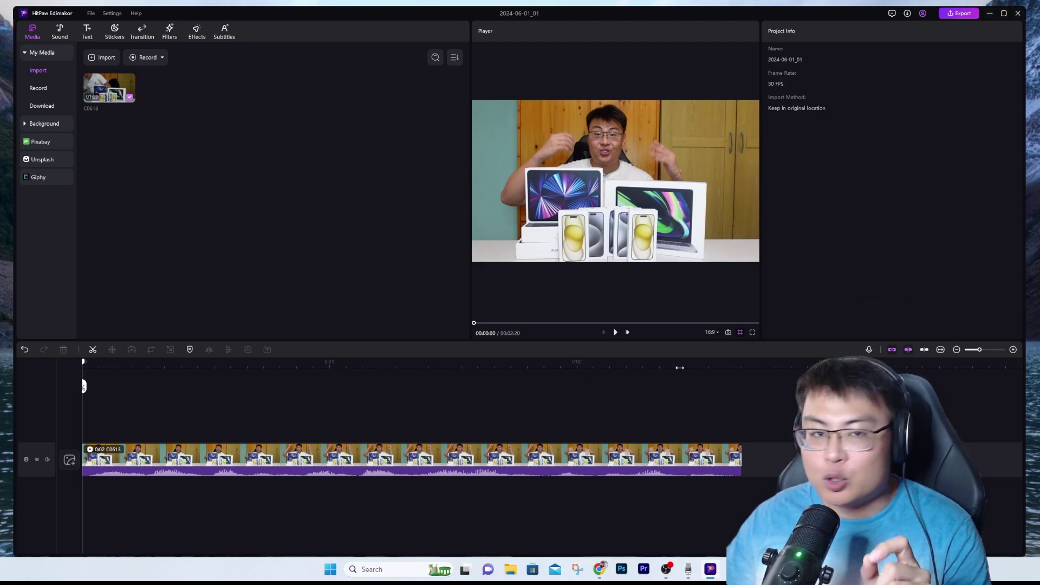
Step: Preview the clip, pause it, and drag the playhead back to 0
left_click(615, 333)
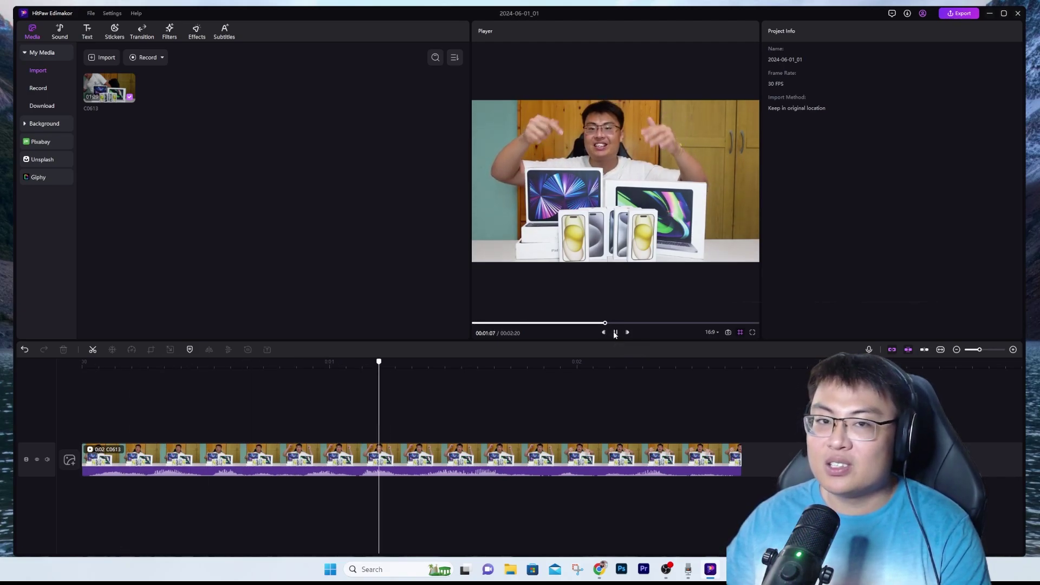
left_click(615, 333)
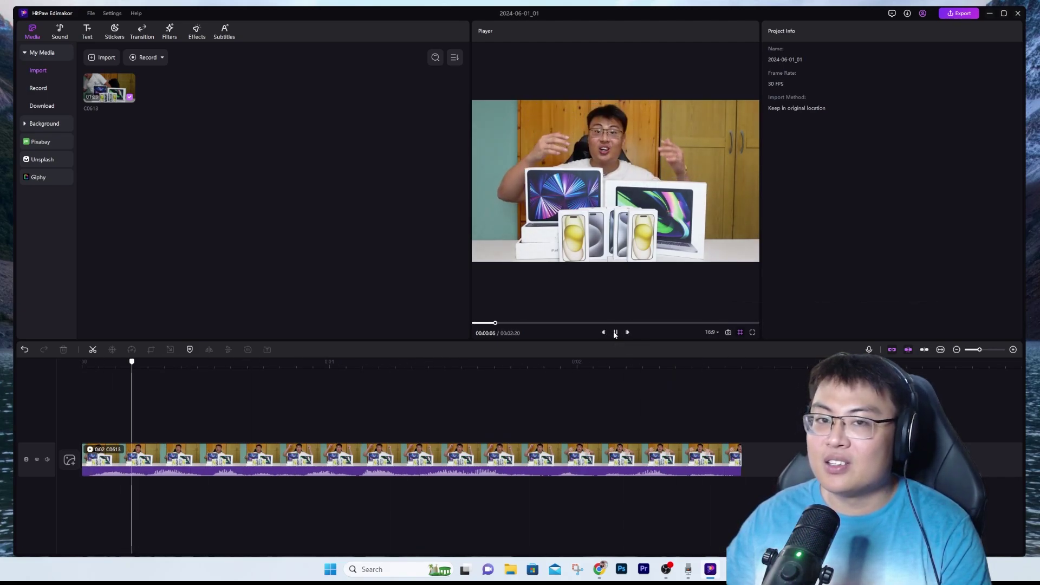
left_click(615, 333)
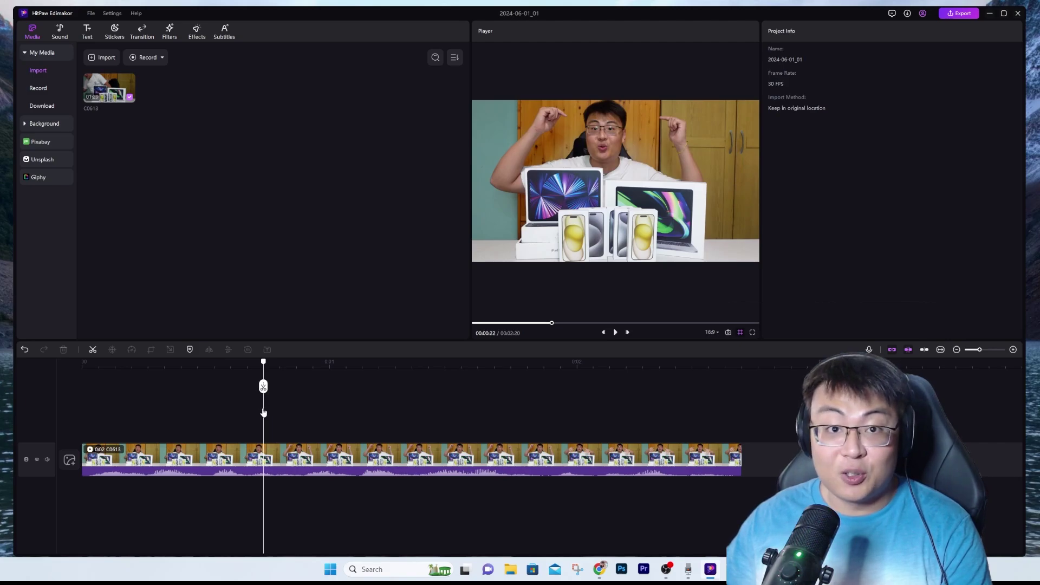
left_click_drag(263, 413, 82, 393)
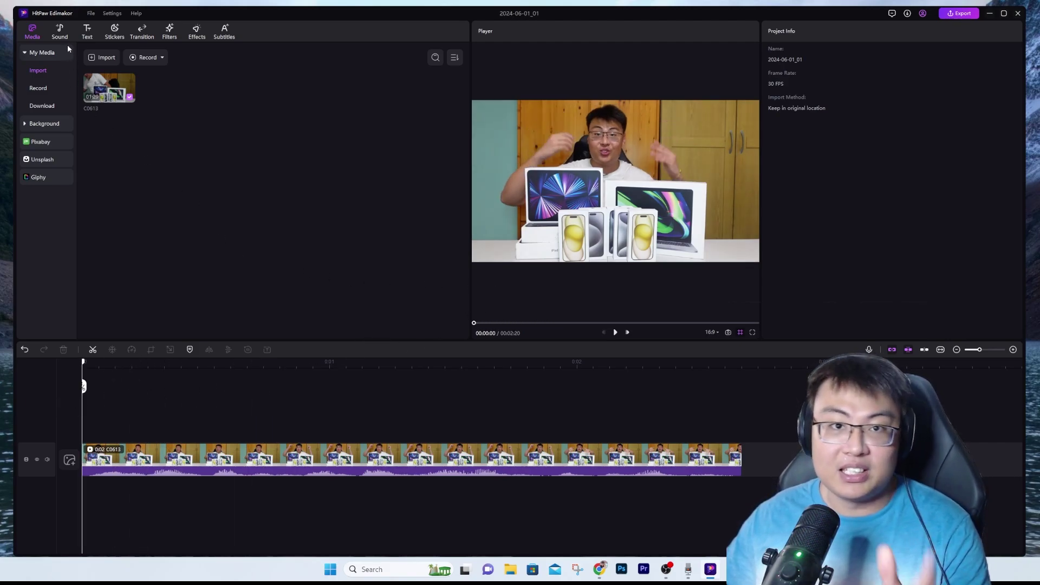
Step: Open Subtitles > Auto Subtitles after a look at the Text presets
left_click(86, 31)
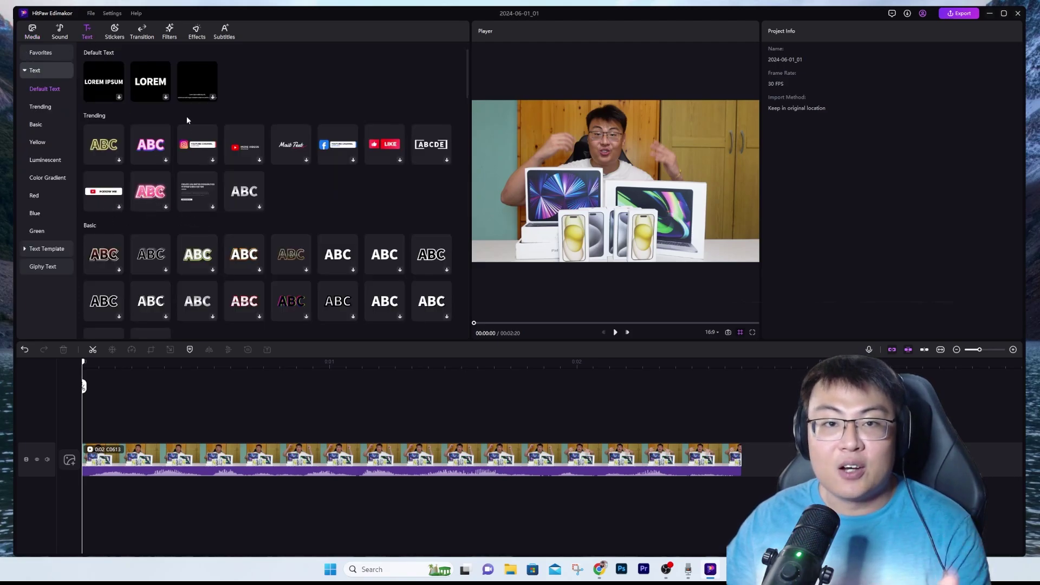
left_click(225, 31)
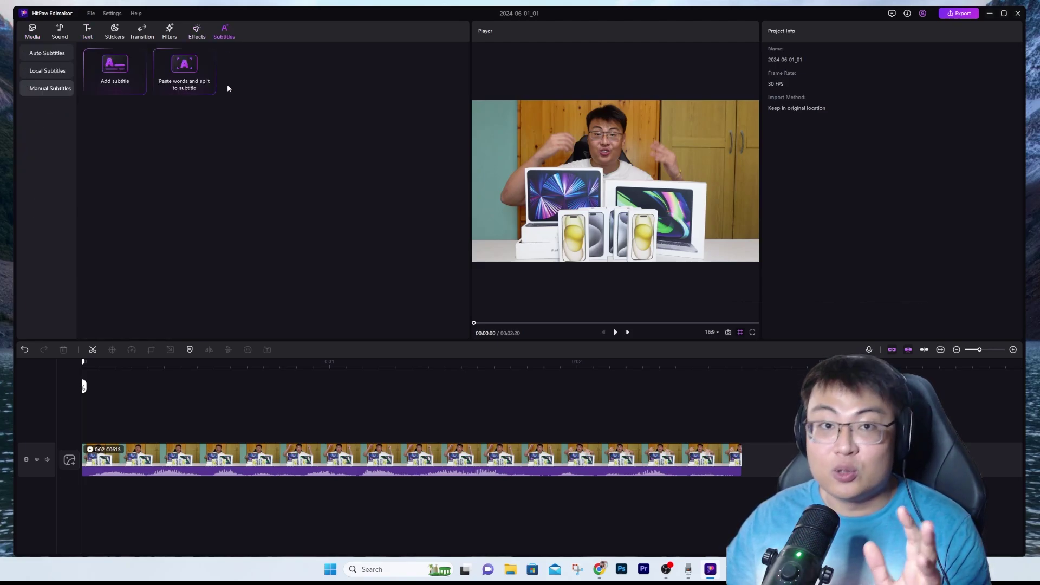
left_click(51, 55)
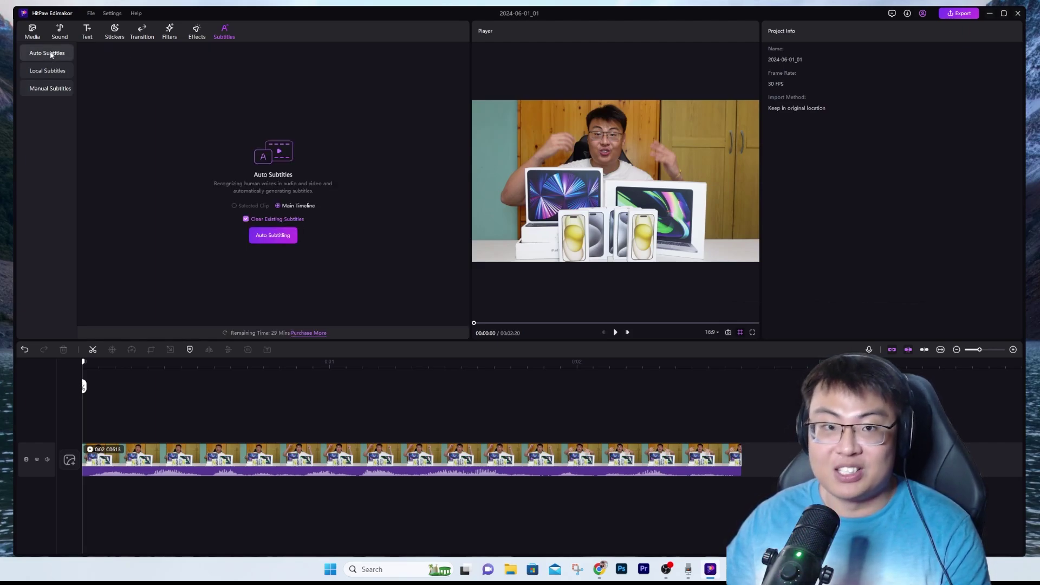
Step: Auto-generate subtitles across the Main Timeline and select the new subtitle clip
left_click(272, 236)
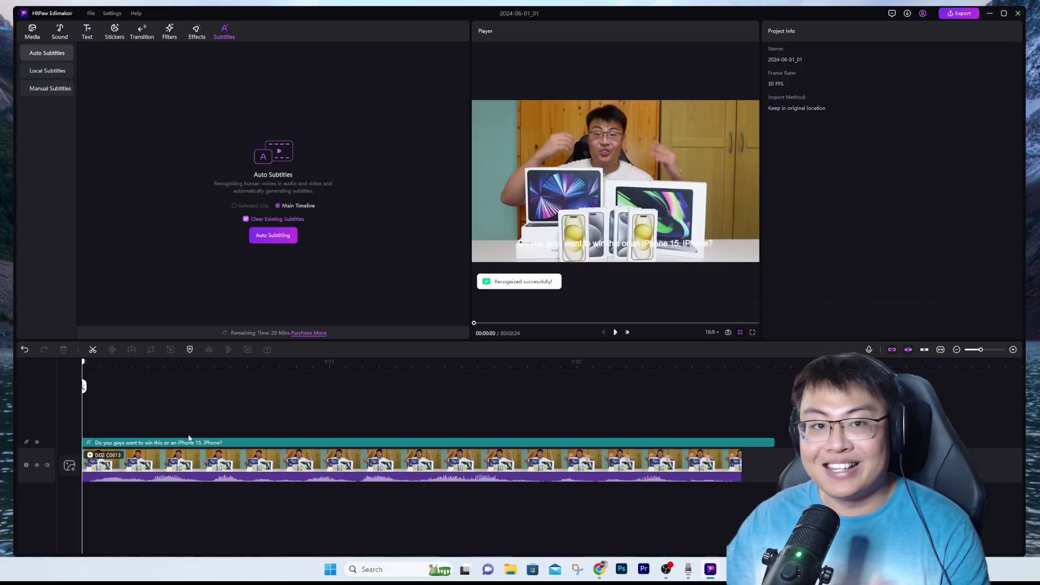
left_click(169, 443)
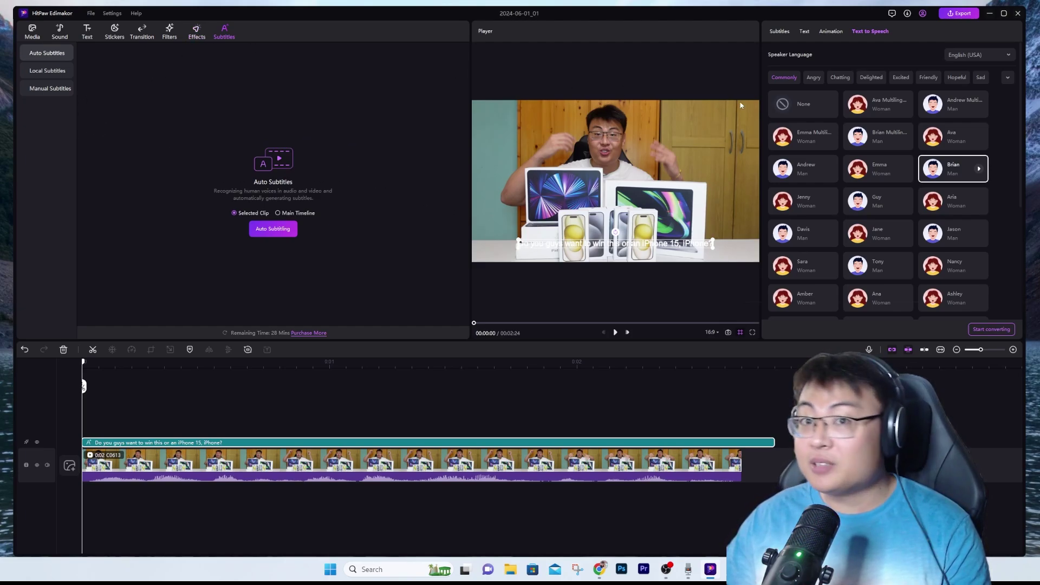
Step: Try the colour style presets on the subtitles in the Text tab
left_click(804, 32)
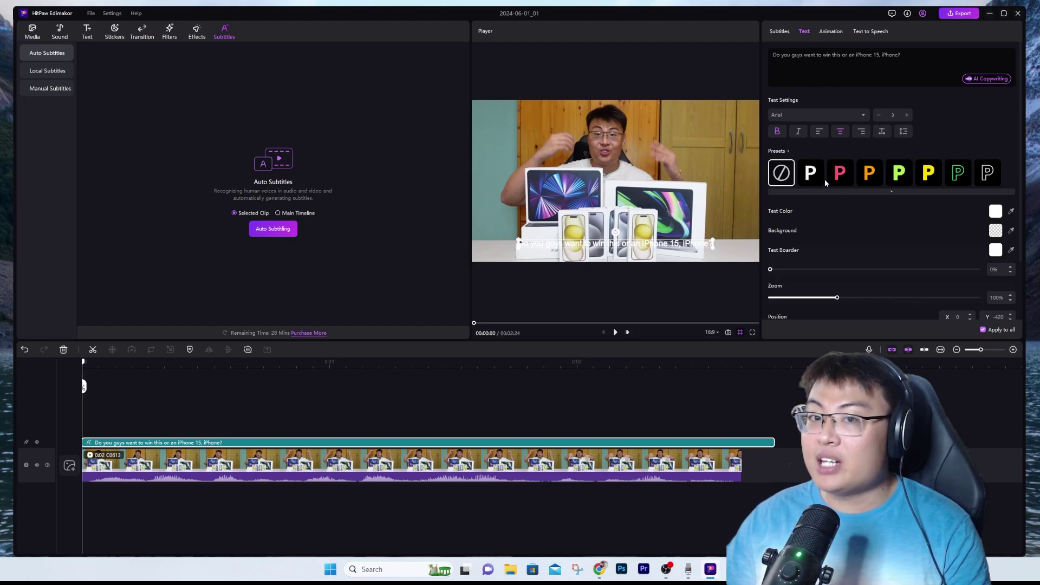
left_click(899, 173)
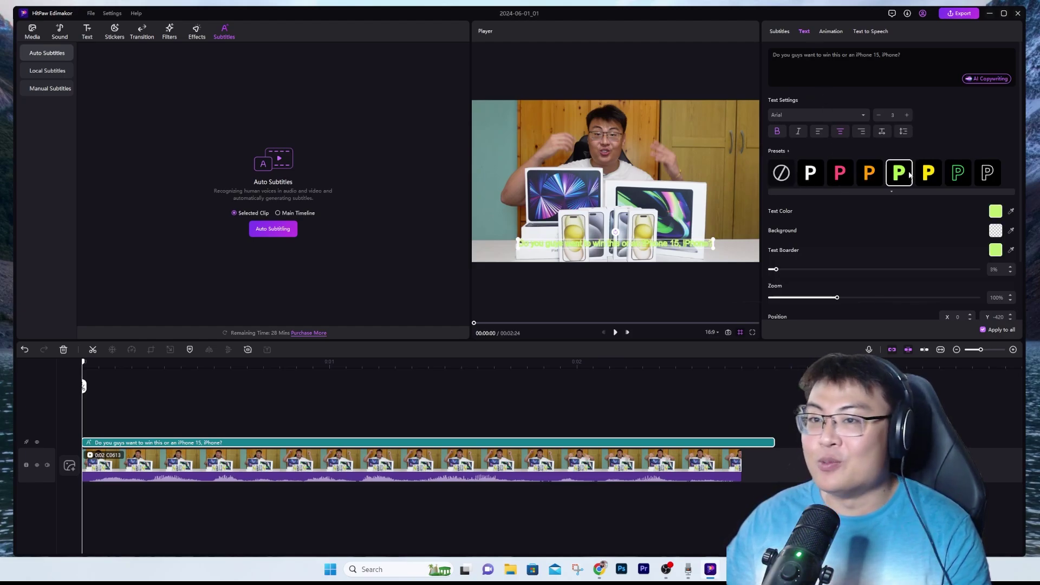
left_click(929, 174)
left_click(899, 173)
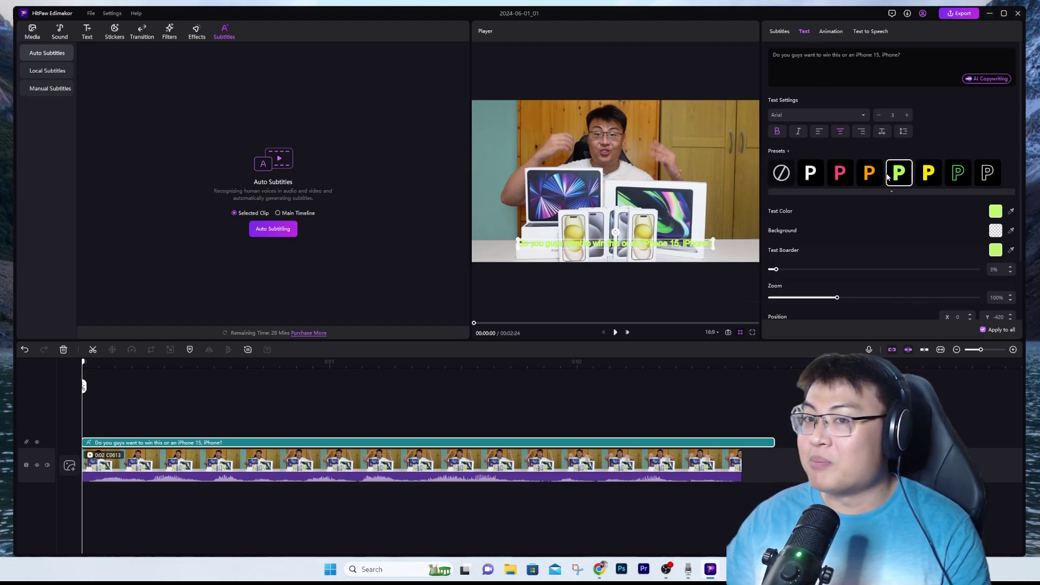
scroll(845, 244, "down", 2)
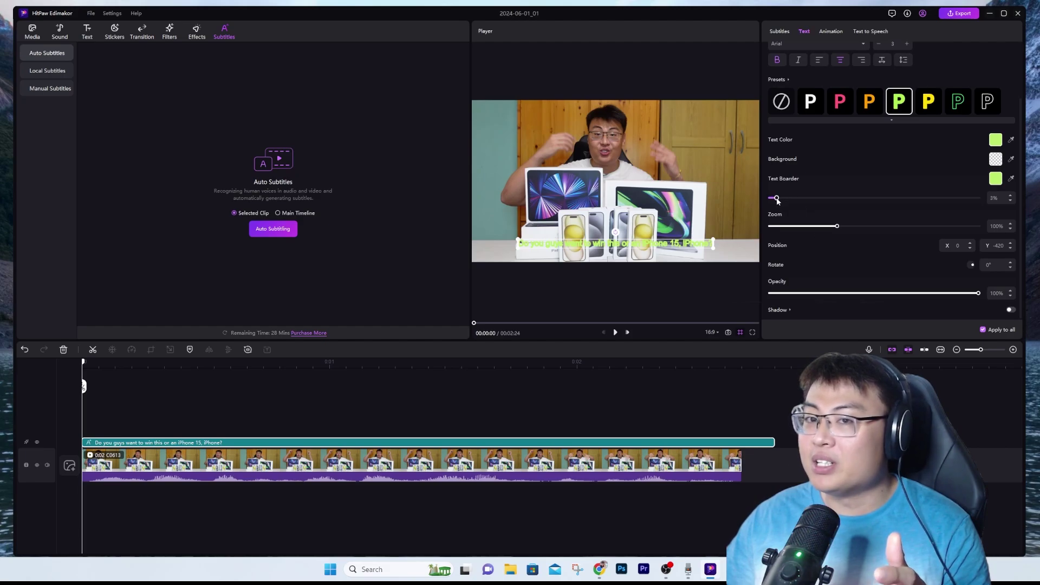
Step: Thin the text border, add a black background, and apply the orange P preset
mouse_move(776, 197)
left_mouse_down()
mouse_move(805, 198)
mouse_move(773, 199)
left_mouse_up()
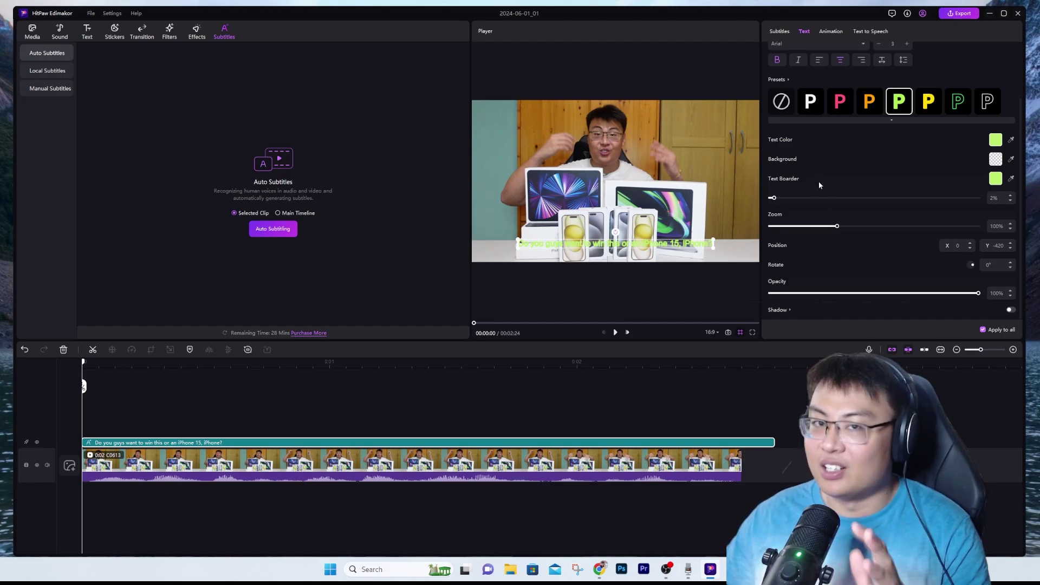
scroll(818, 181, "up", 2)
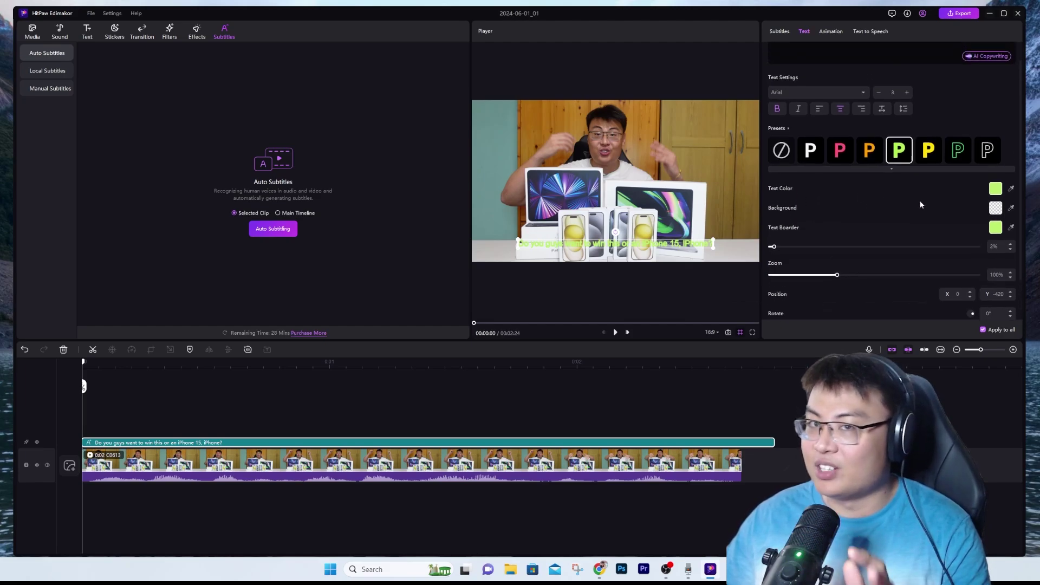
left_click(1000, 215)
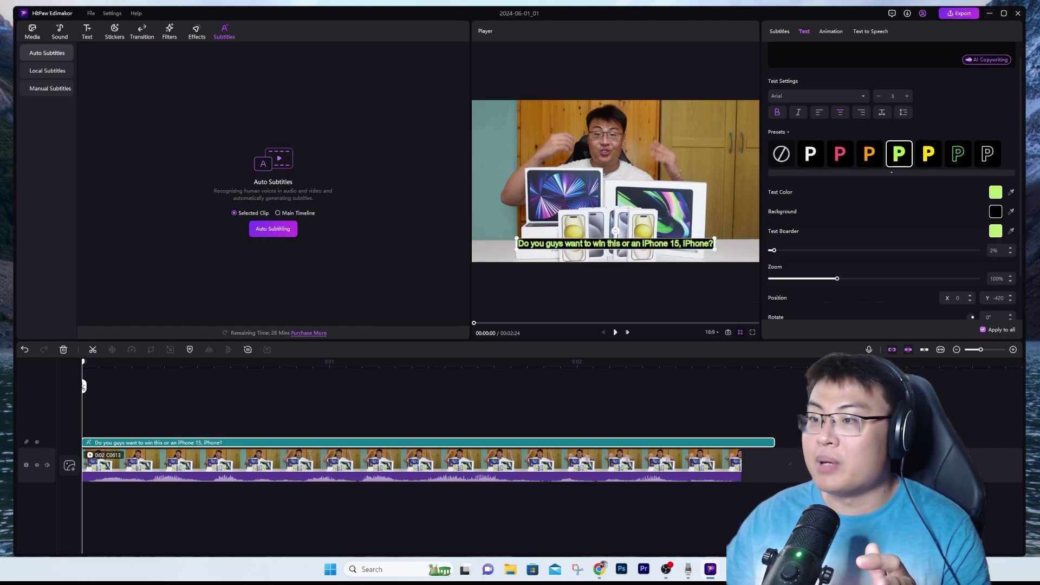
left_click(869, 156)
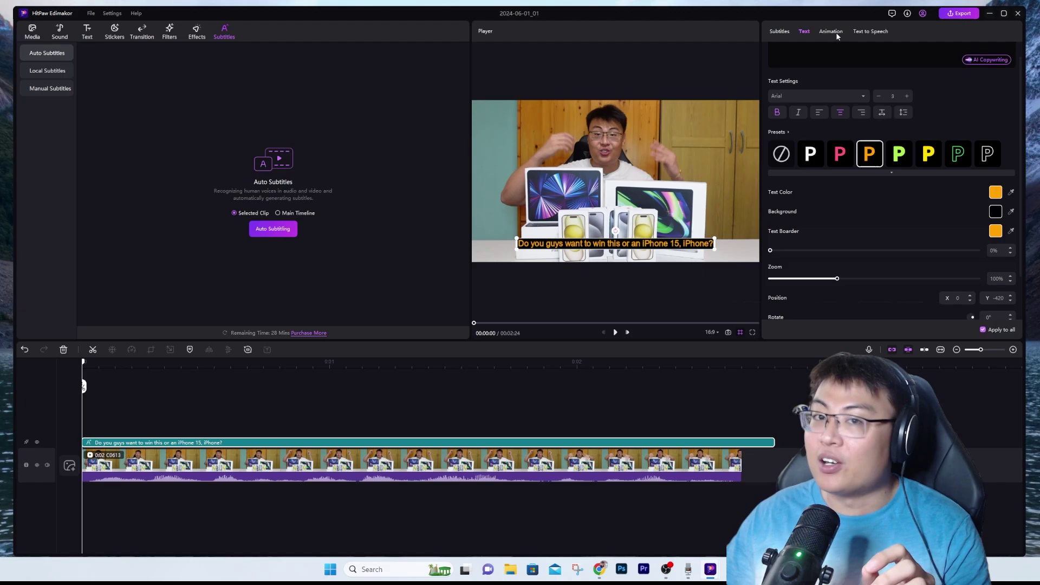
left_click(870, 31)
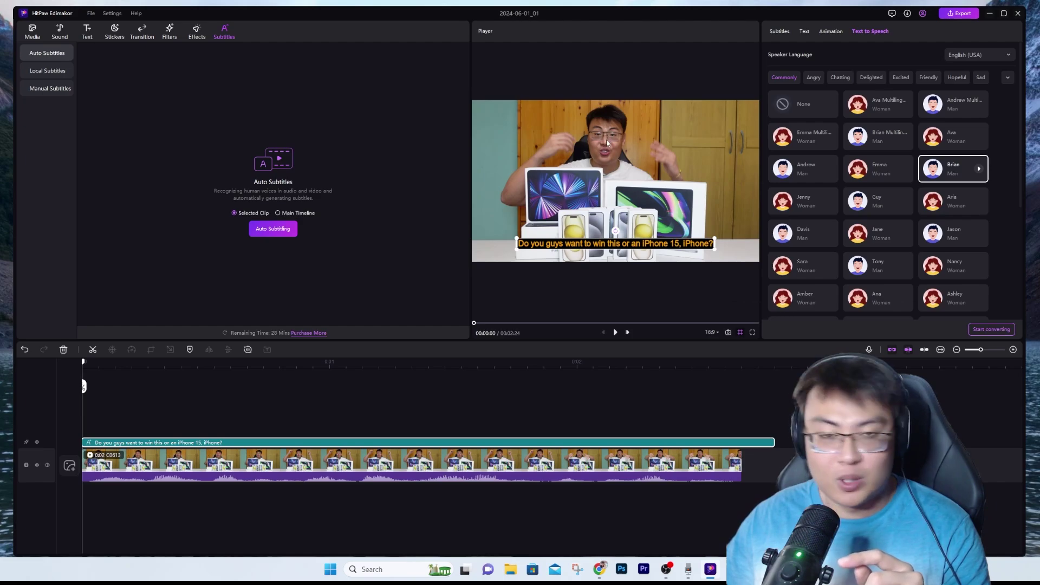
Step: Mute the video clip's original audio track and reselect the subtitle clip
left_click(200, 479)
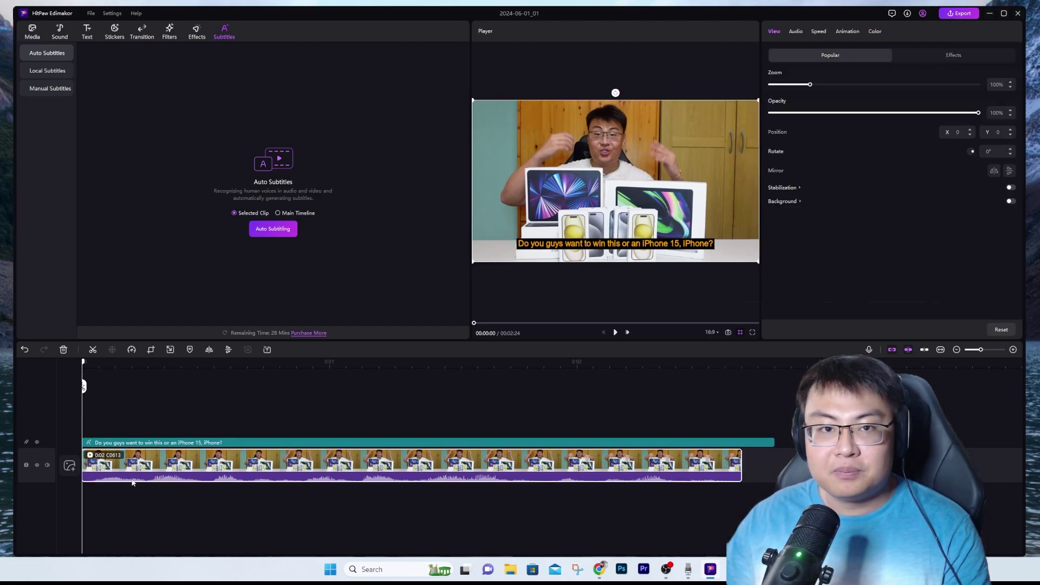
left_click(46, 466)
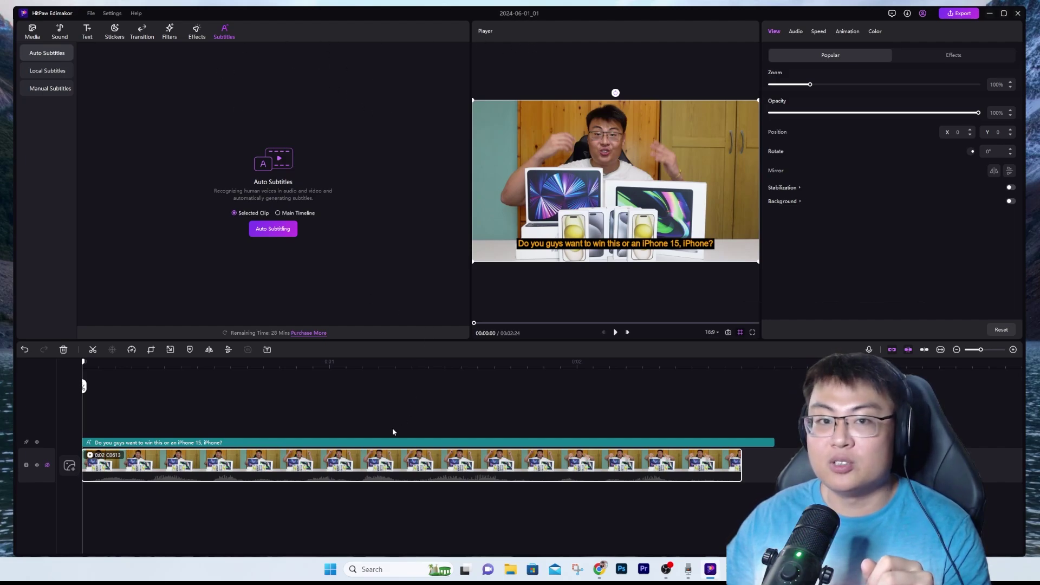
left_click(381, 442)
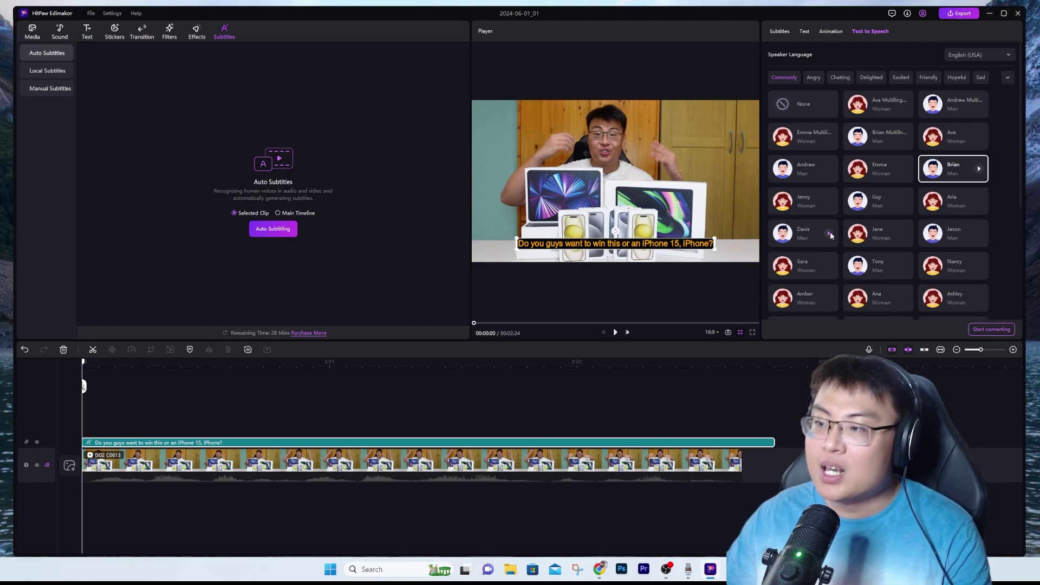
Step: Preview the Emma, Guy, Nancy, Eric, Brian Multilingual and Andrew Multilingual voices
left_click(829, 137)
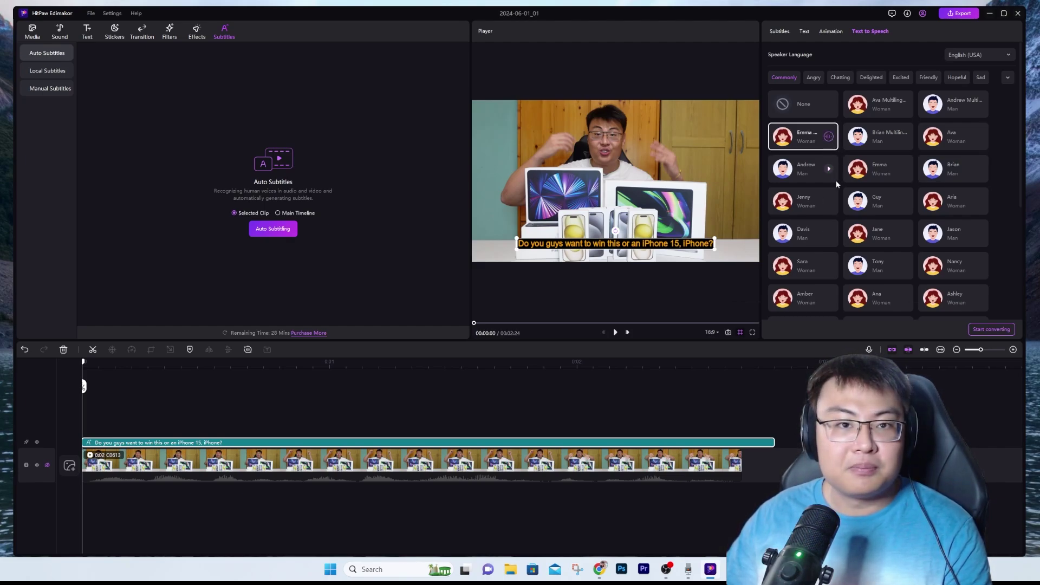
left_click(904, 202)
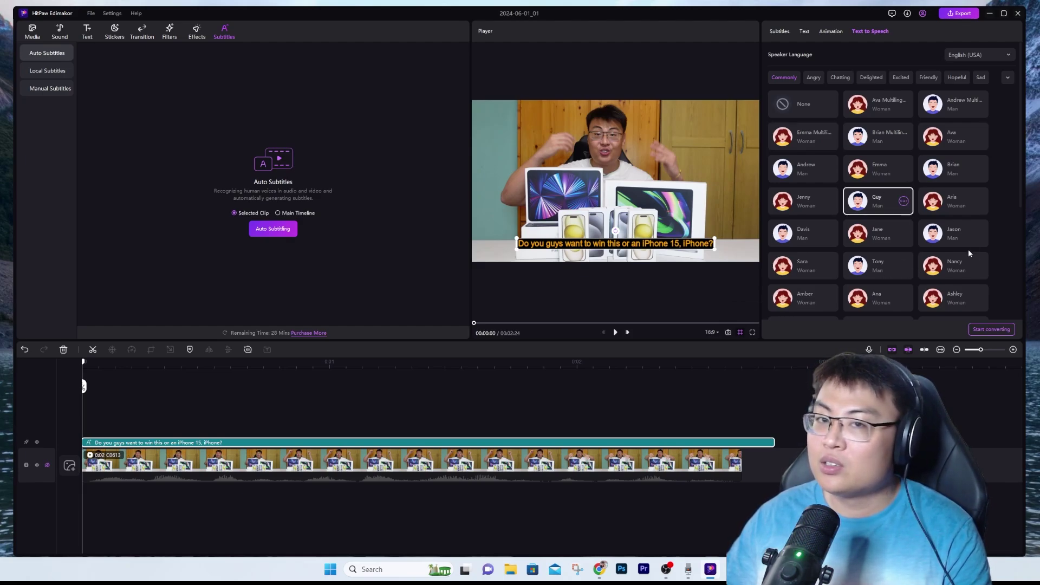
left_click(979, 266)
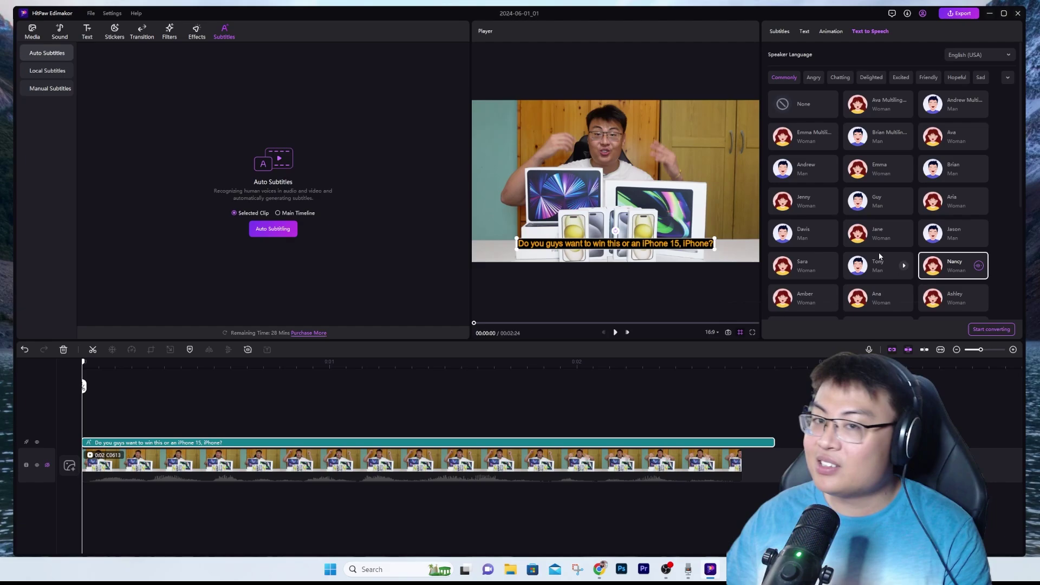
scroll(878, 256, "down", 3)
left_click(903, 219)
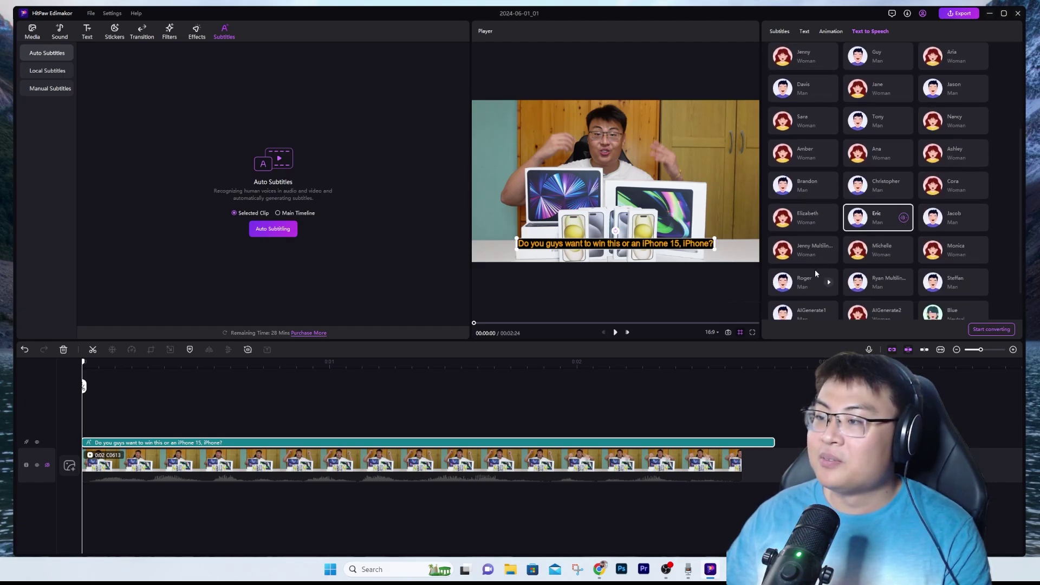
left_click(830, 249)
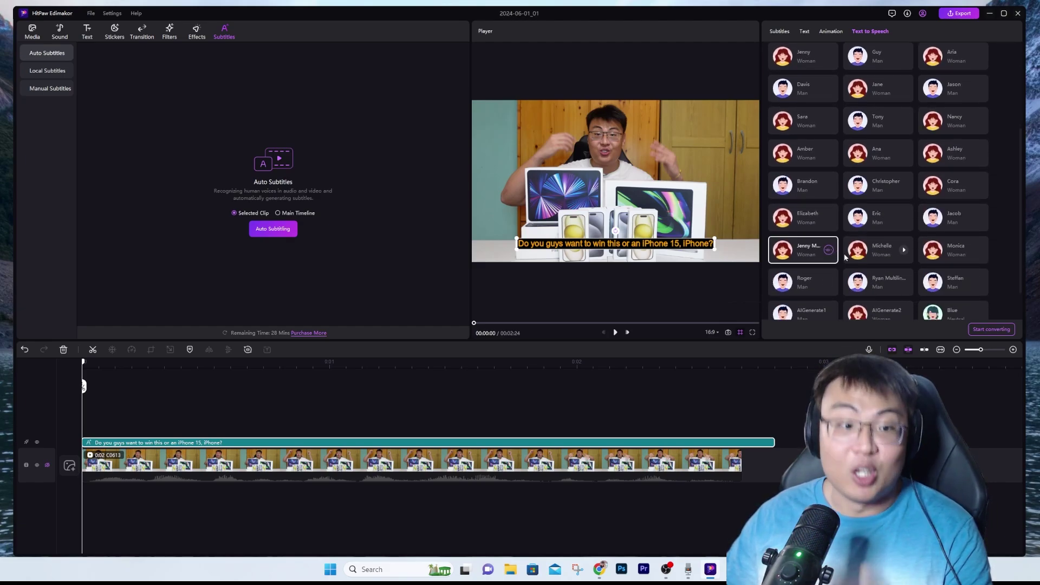
scroll(867, 265, "down", 1)
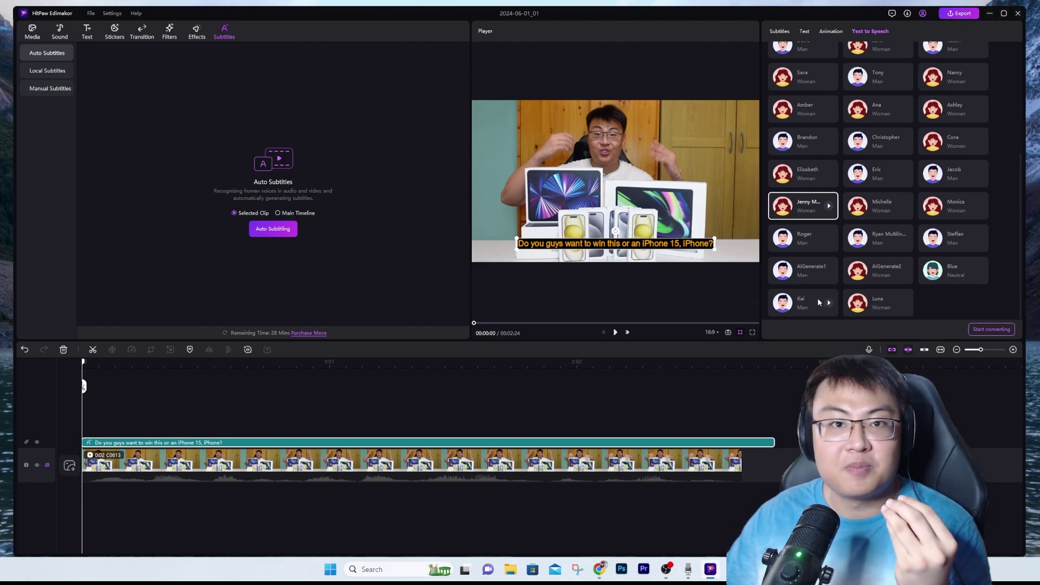
scroll(848, 262, "up", 5)
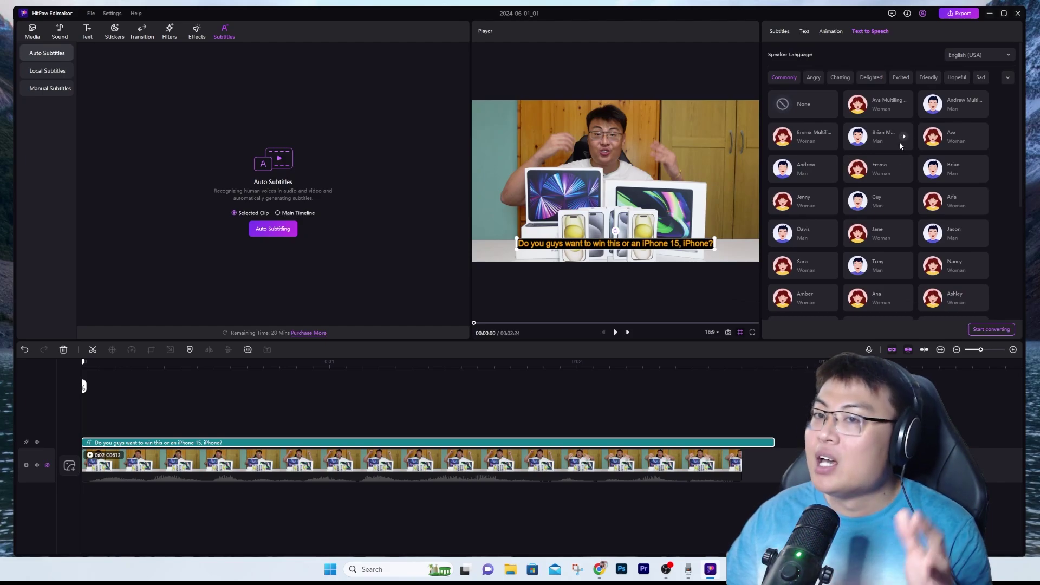
left_click(903, 136)
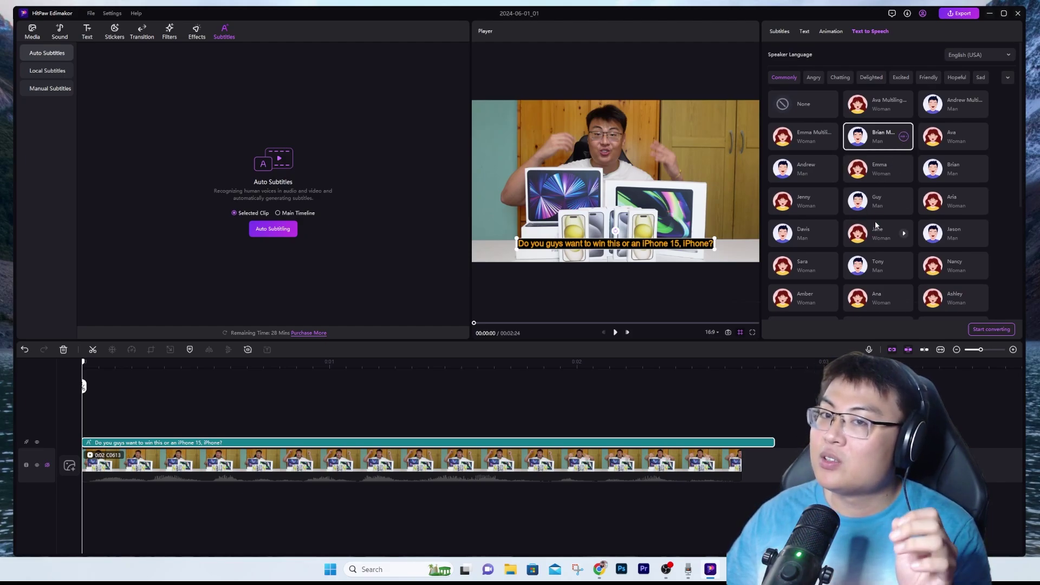
left_click(979, 104)
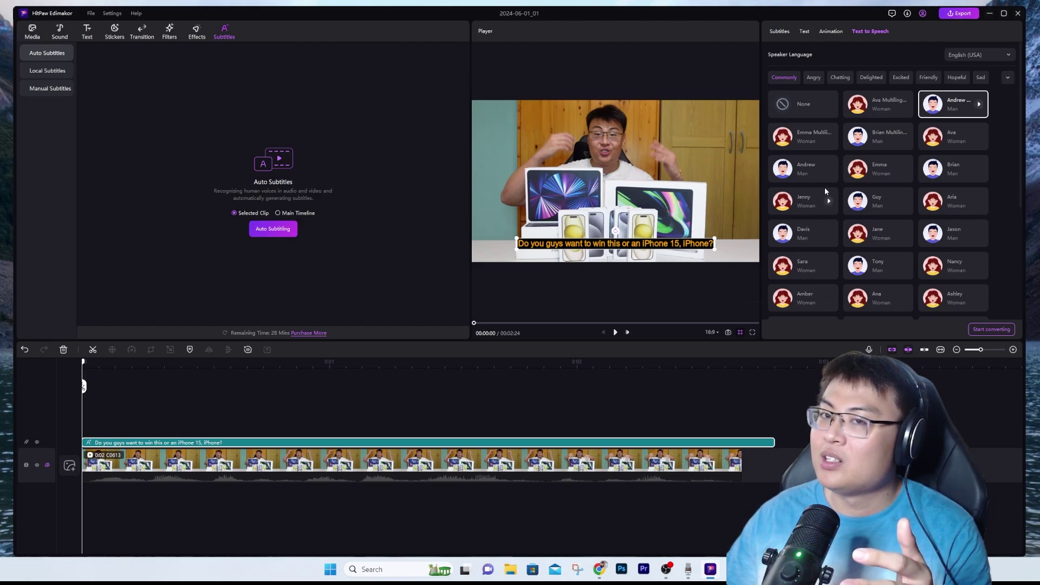
scroll(902, 222, "down", 2)
Step: Pick and preview the Brandon voice, then convert the subtitles to speech
left_click(902, 217)
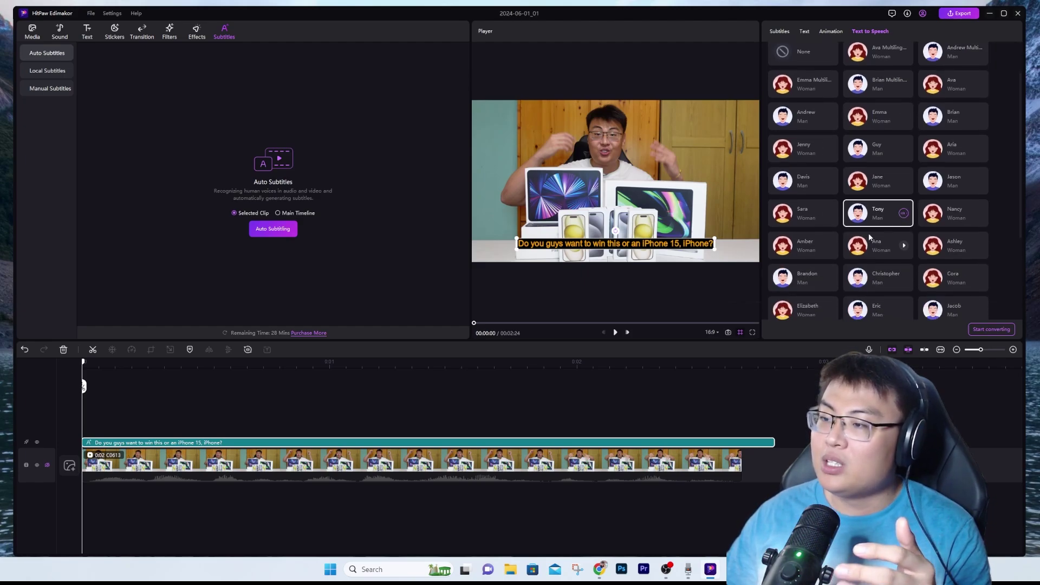
left_click(827, 277)
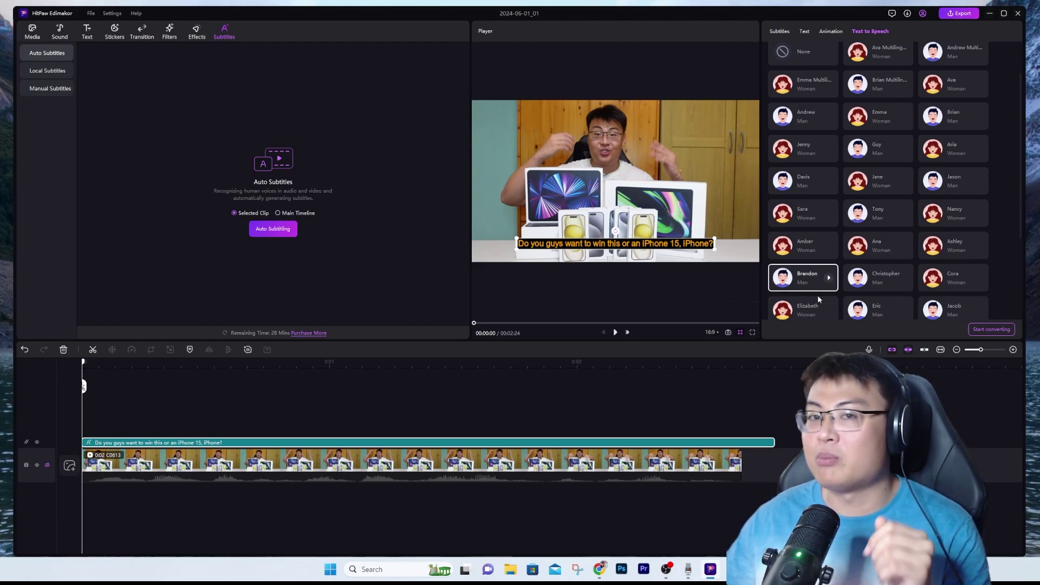
left_click(805, 282)
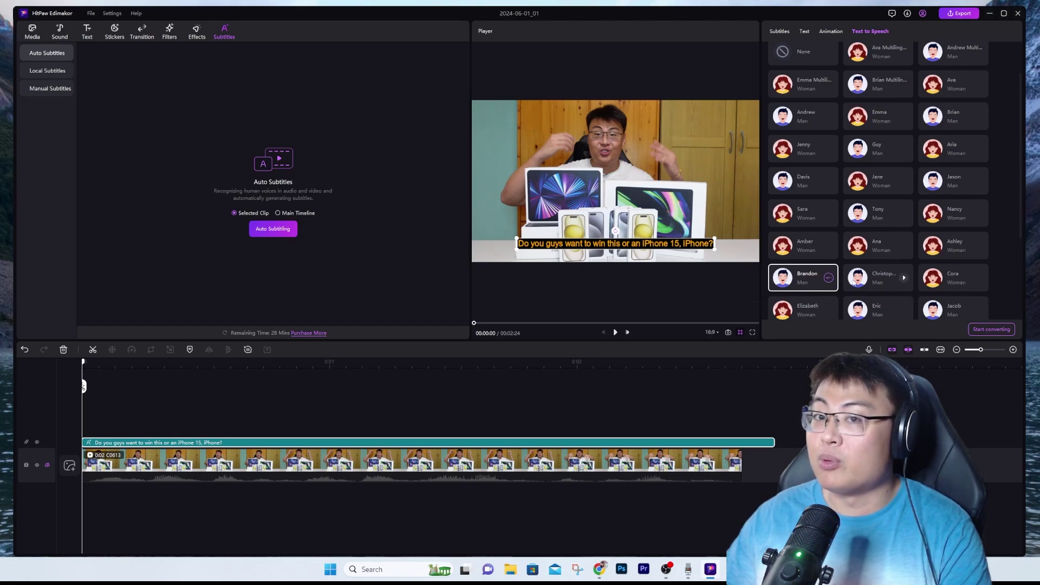
scroll(770, 80, "up", 2)
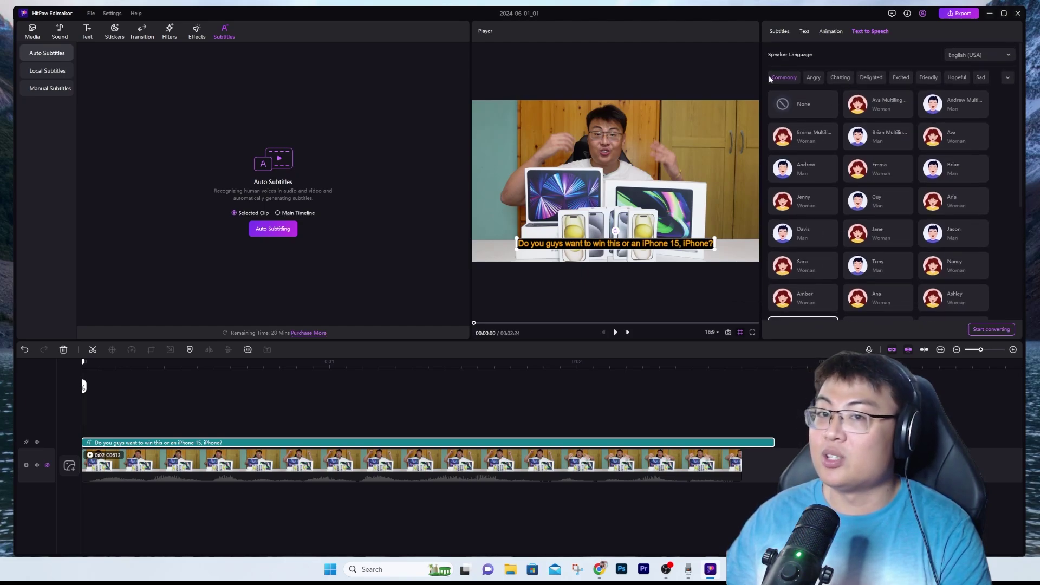
scroll(842, 216, "down", 2)
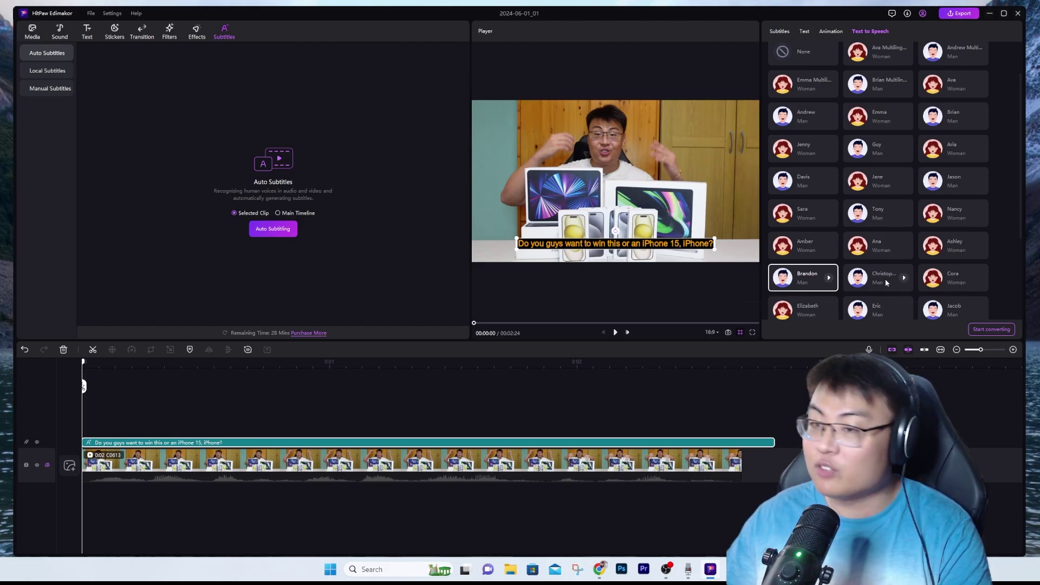
left_click(992, 330)
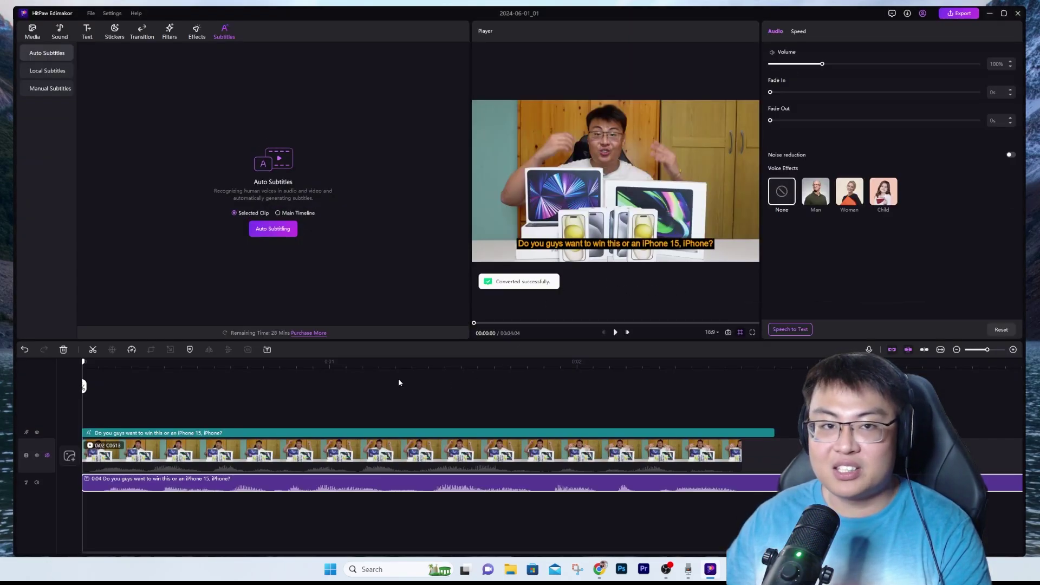
left_click(616, 332)
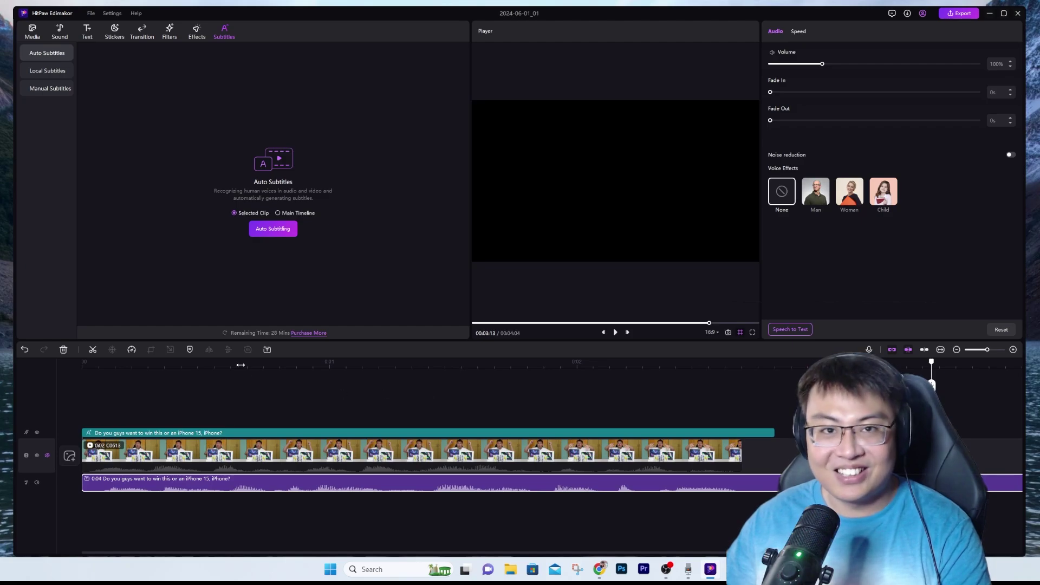
left_click(213, 389)
key("ctrl+b")
key("Home")
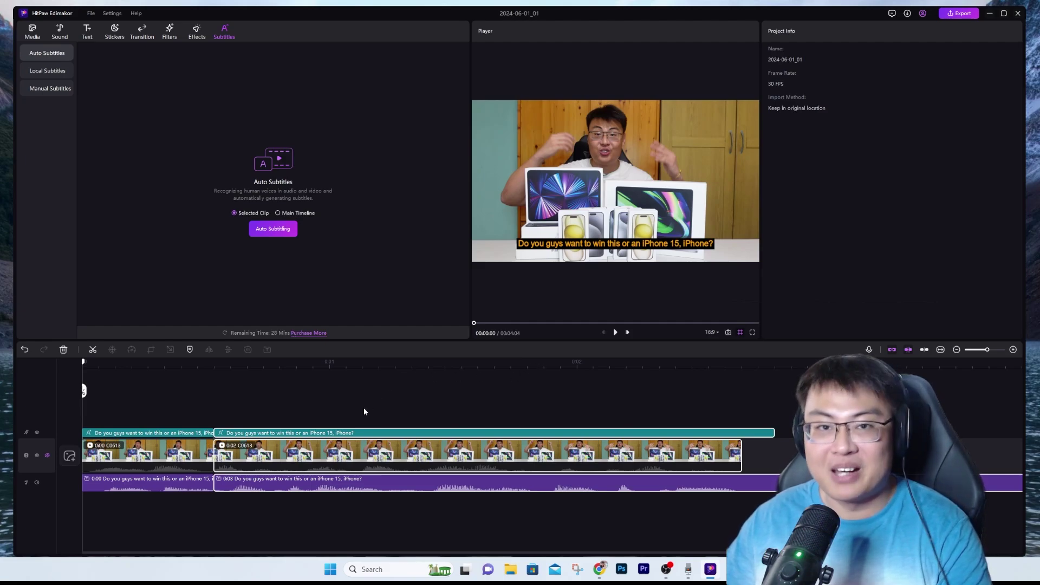
left_click(615, 335)
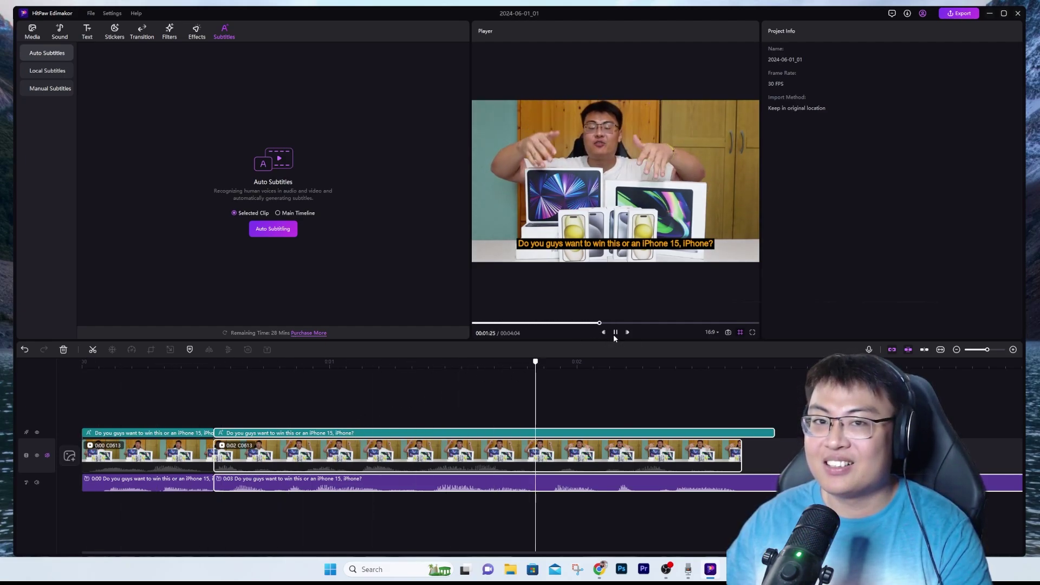
left_click(615, 333)
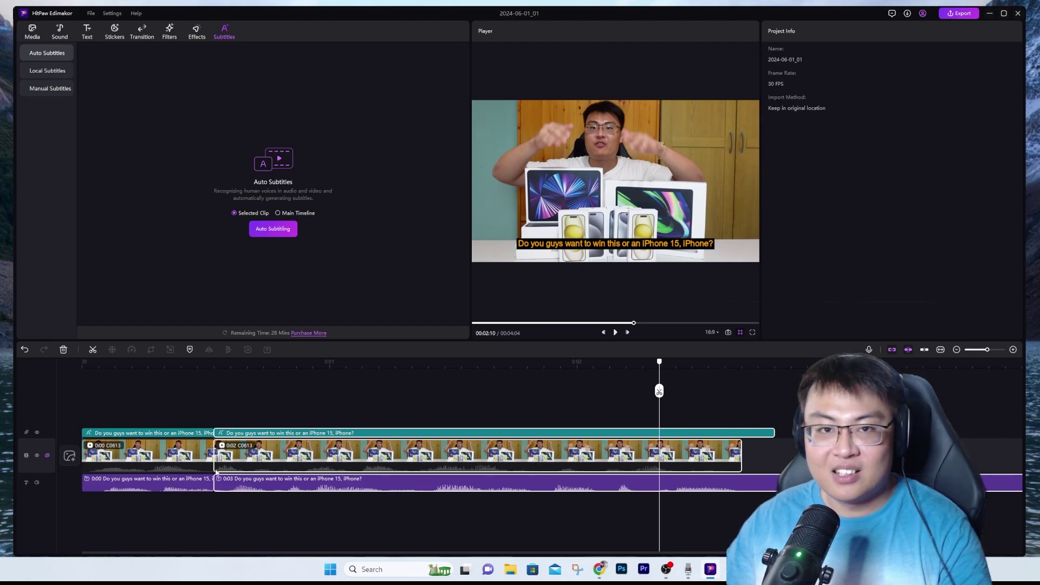
Step: Undo the accidental split twice and return the playhead to the start
key("ctrl+z")
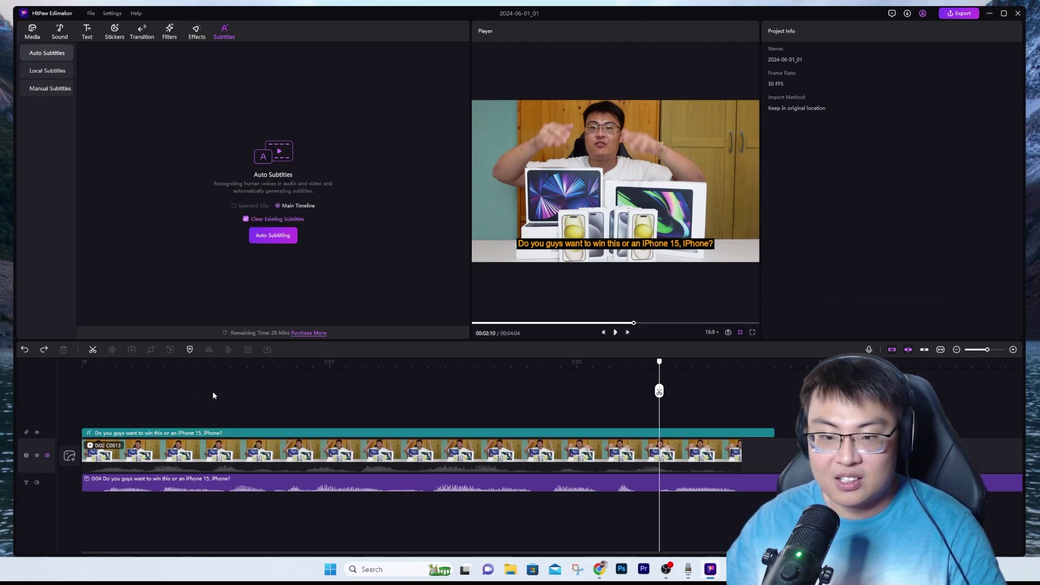
left_click(87, 393)
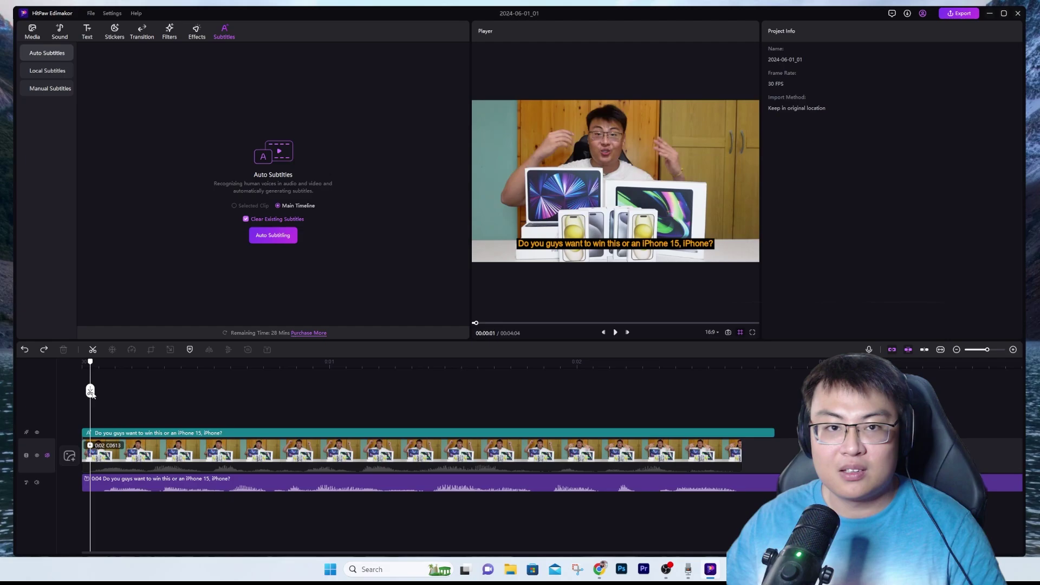
key("ctrl+z")
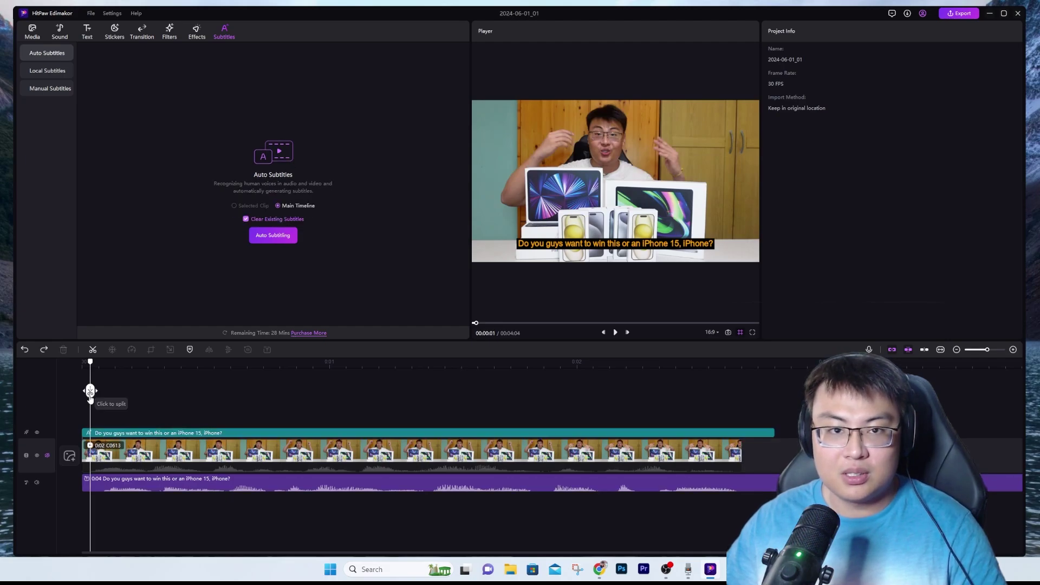
left_click(82, 391)
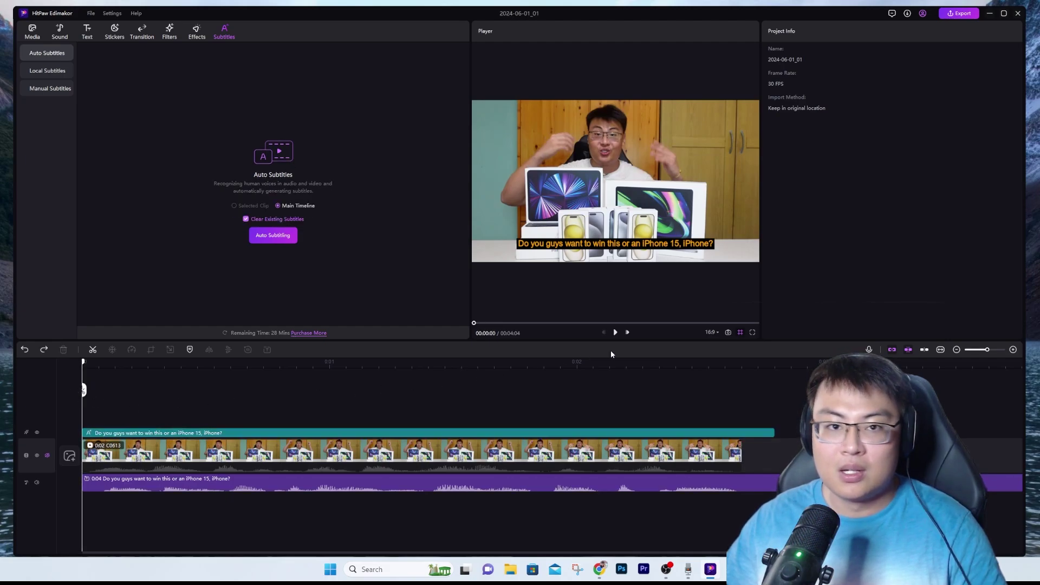
Step: Play the project from the beginning, then bring up Local Subtitles import
left_click(615, 332)
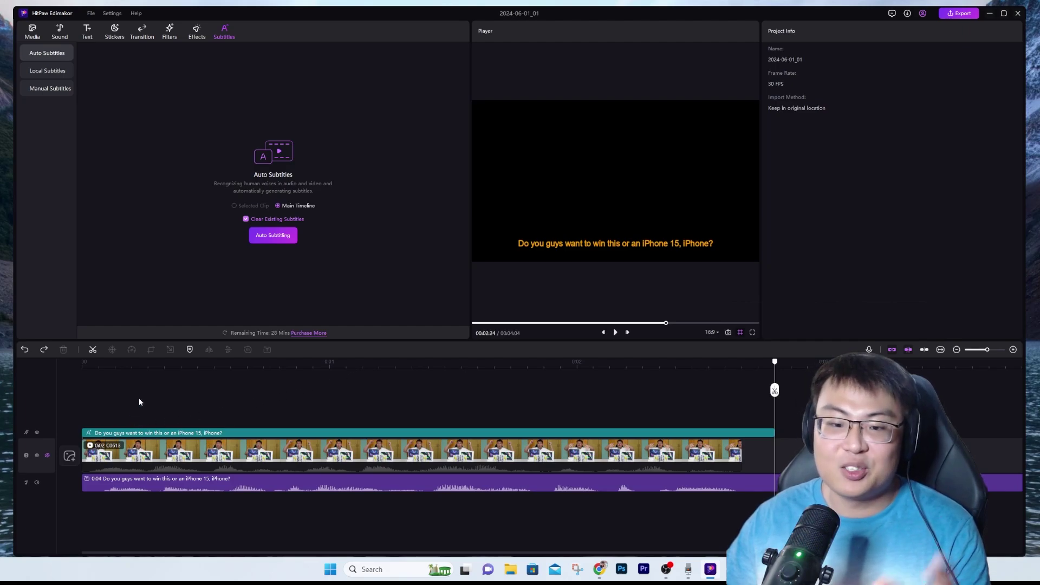
left_click(99, 407)
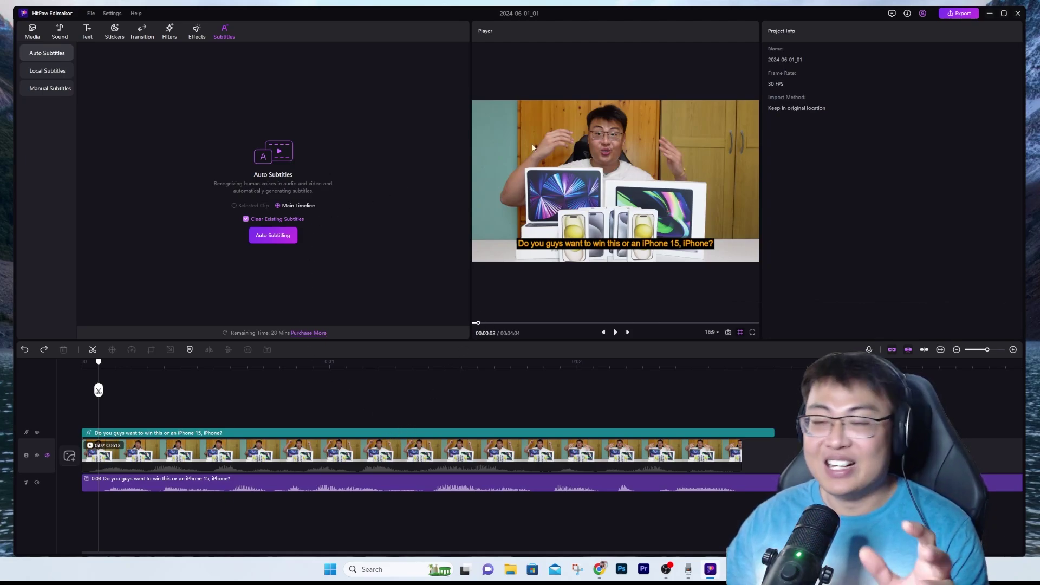
left_click(48, 70)
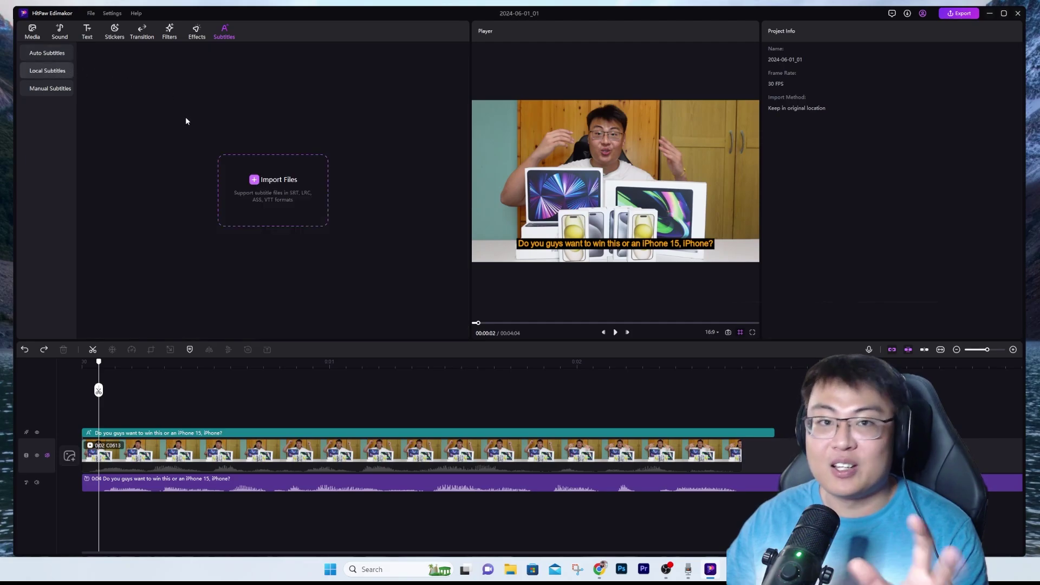
Step: Add a manual Default Text subtitle, split at 0:21, and delete the right-hand piece
left_click(54, 89)
left_click(115, 68)
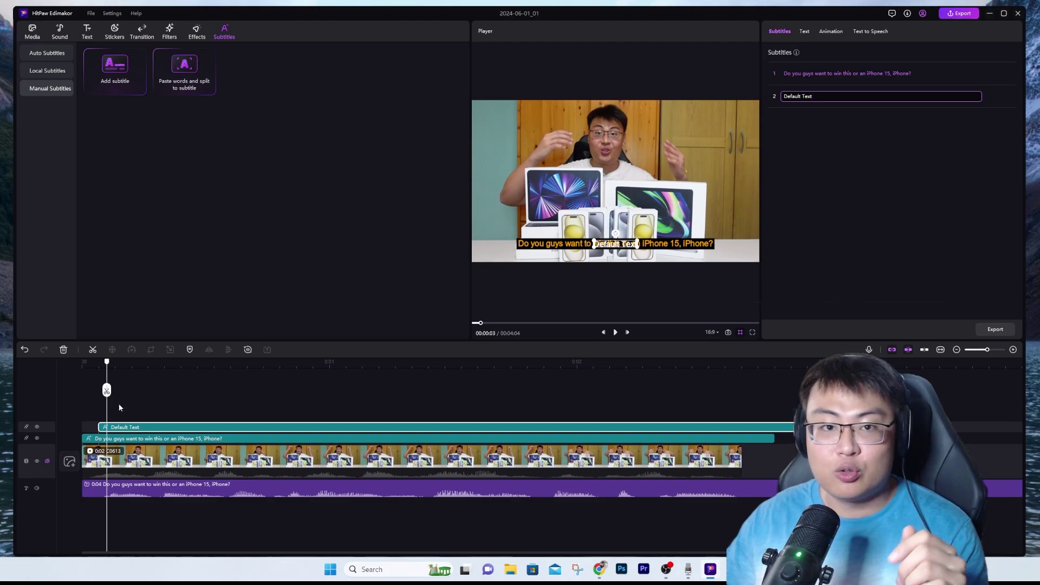
left_click(255, 388)
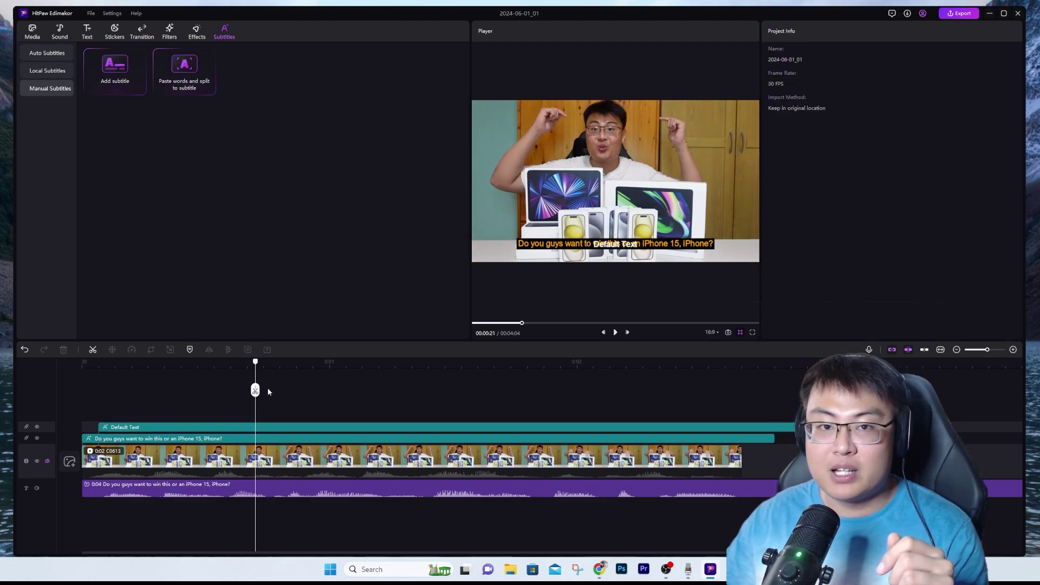
left_click(93, 350)
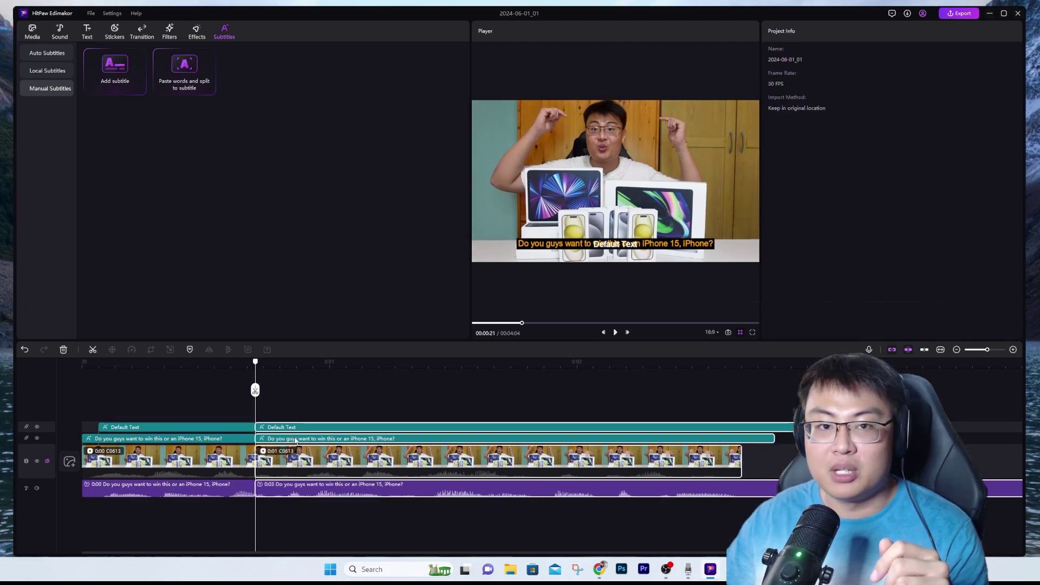
left_click(295, 425)
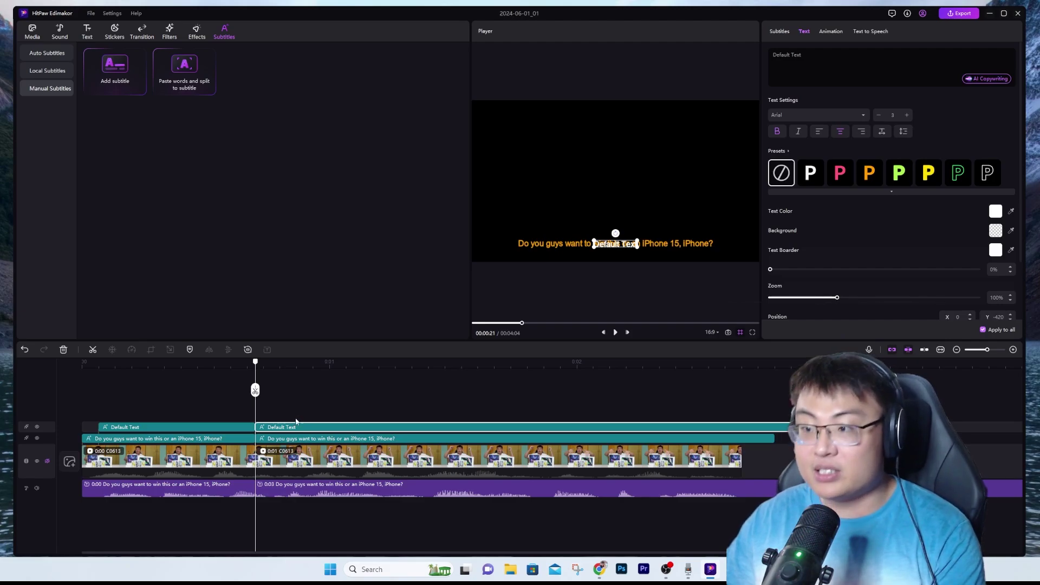
key("Delete")
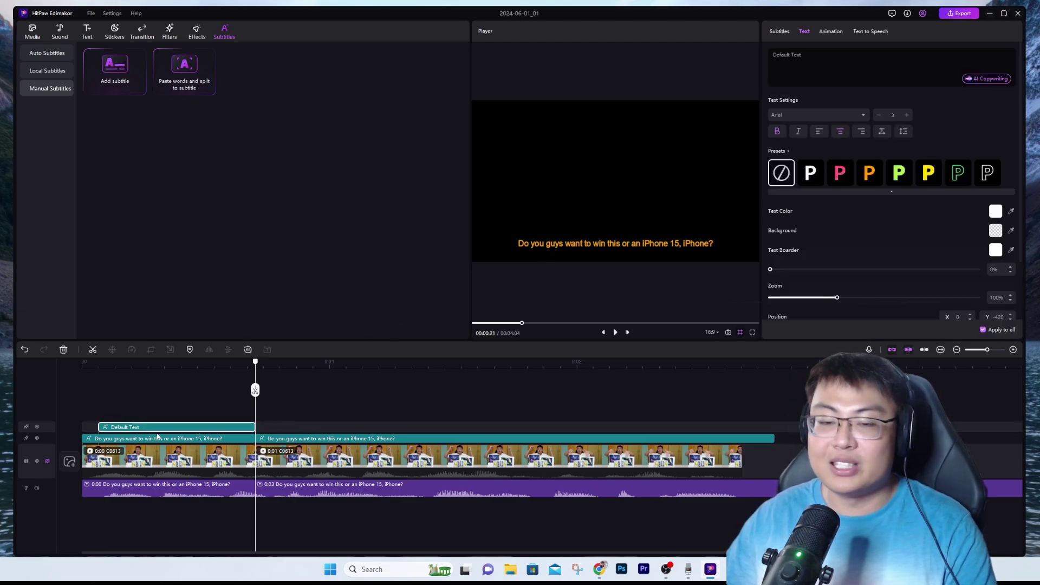
left_click(174, 389)
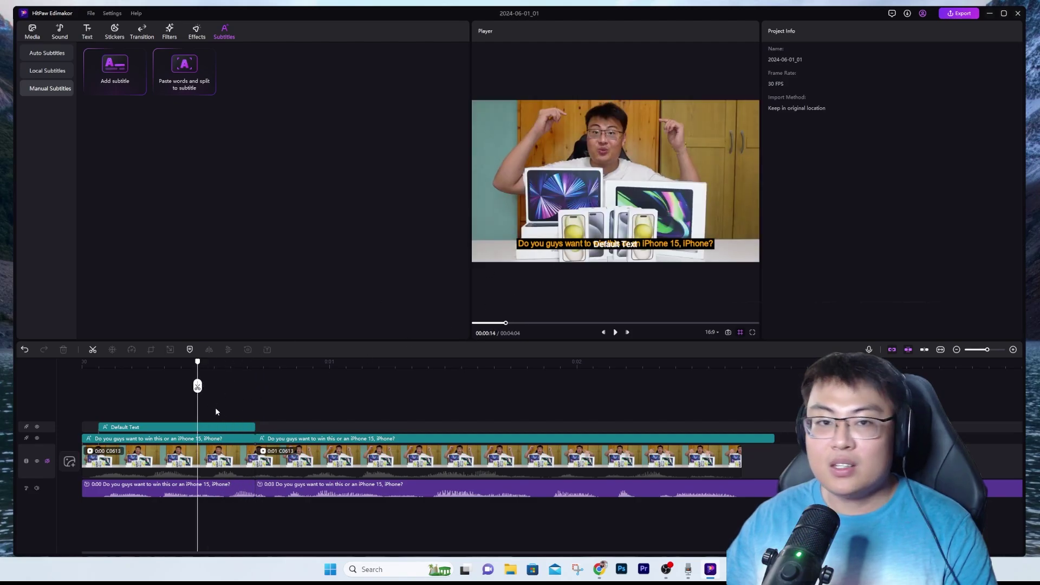
left_click(643, 246)
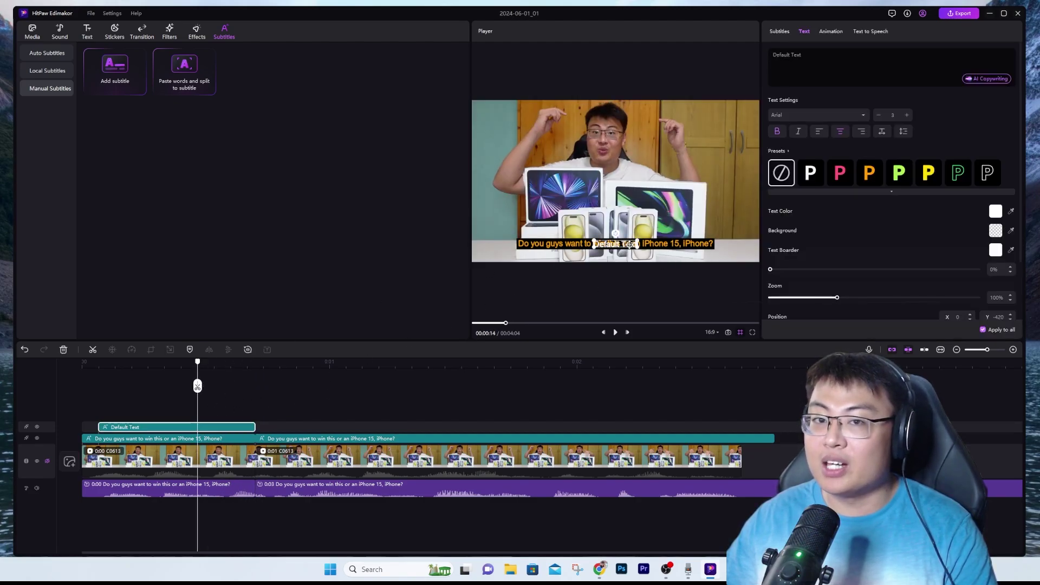
Step: Tilt and enlarge the Default Text subtitle to X 175, Y 0, showing Animation presets
left_click_drag(629, 244, 603, 200)
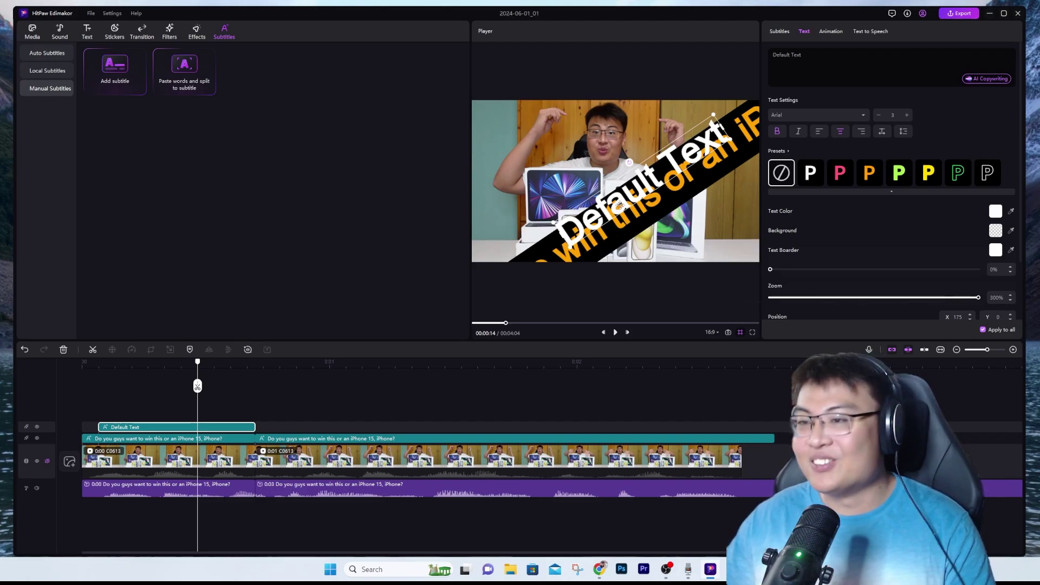
left_click(830, 33)
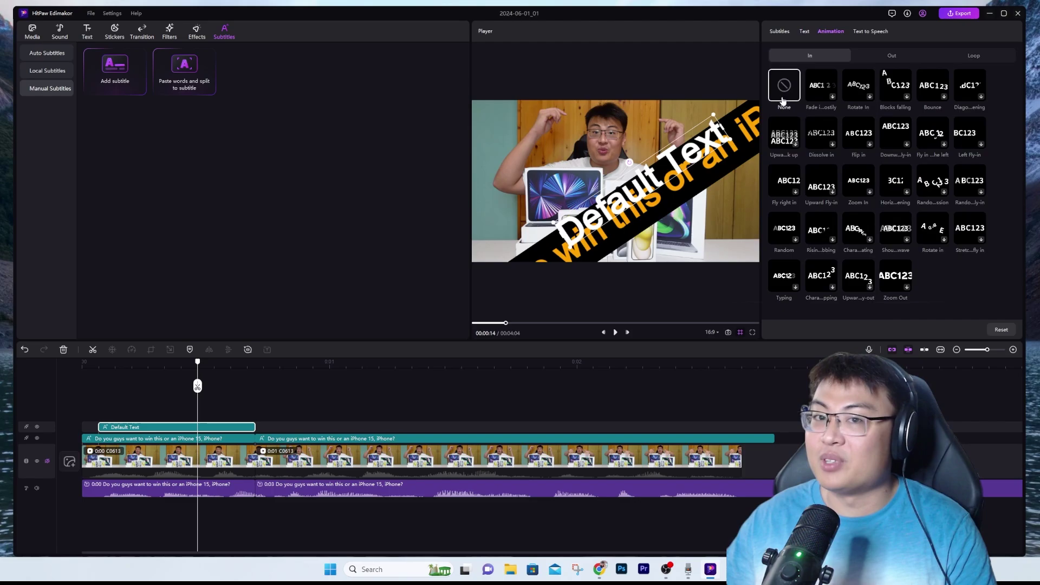
Step: After trying Flip in and Zoom In, give Default Text the Random entrance animation and show Text to Speech voices
left_click(863, 137)
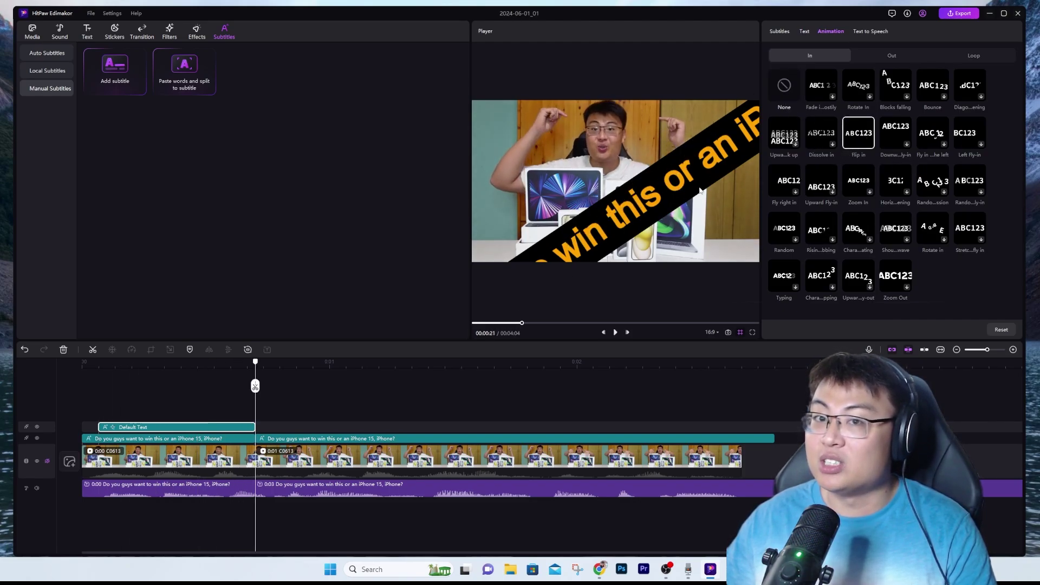
left_click(859, 184)
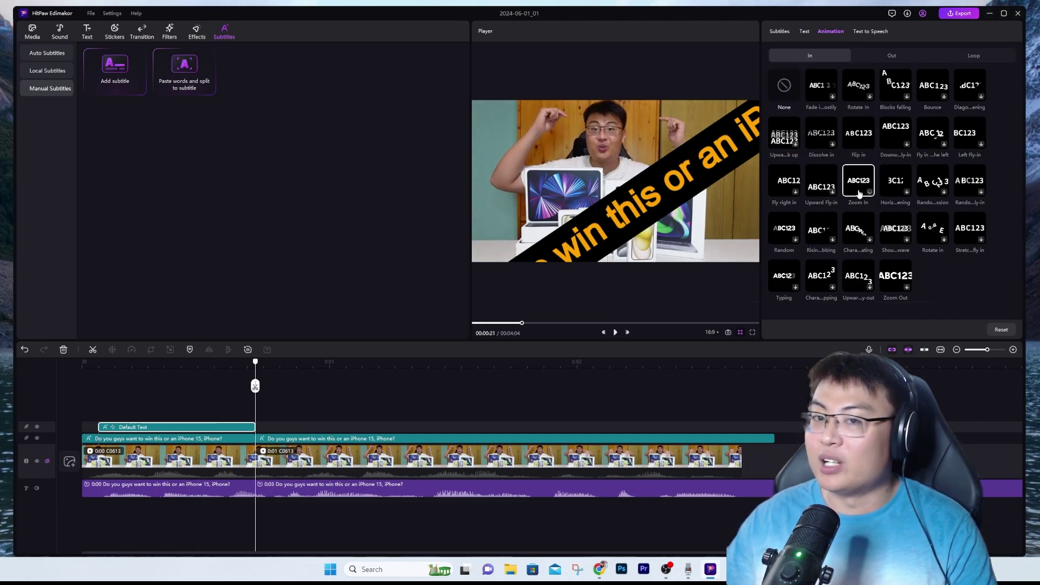
left_click(859, 229)
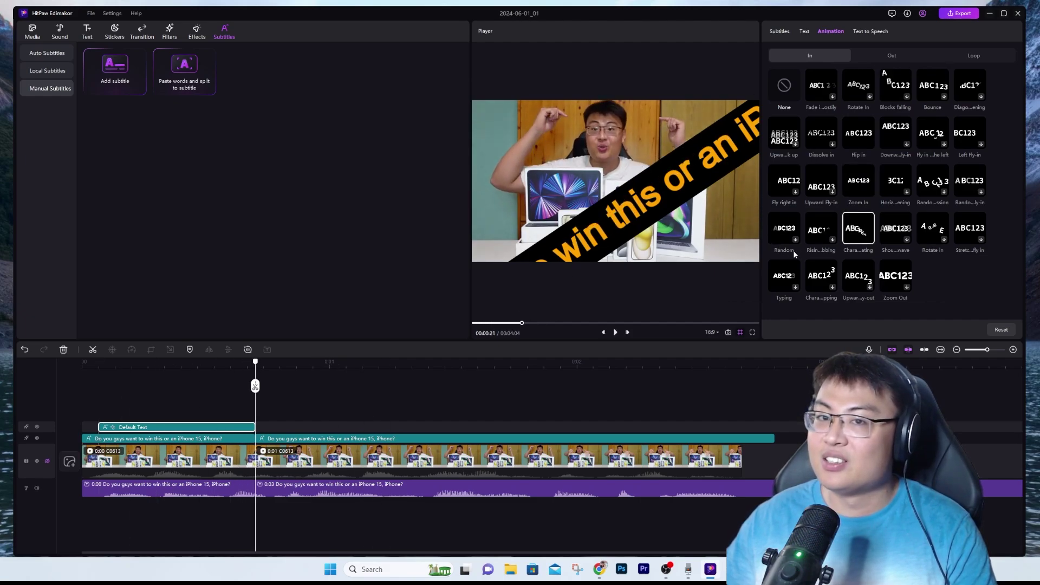
left_click(789, 233)
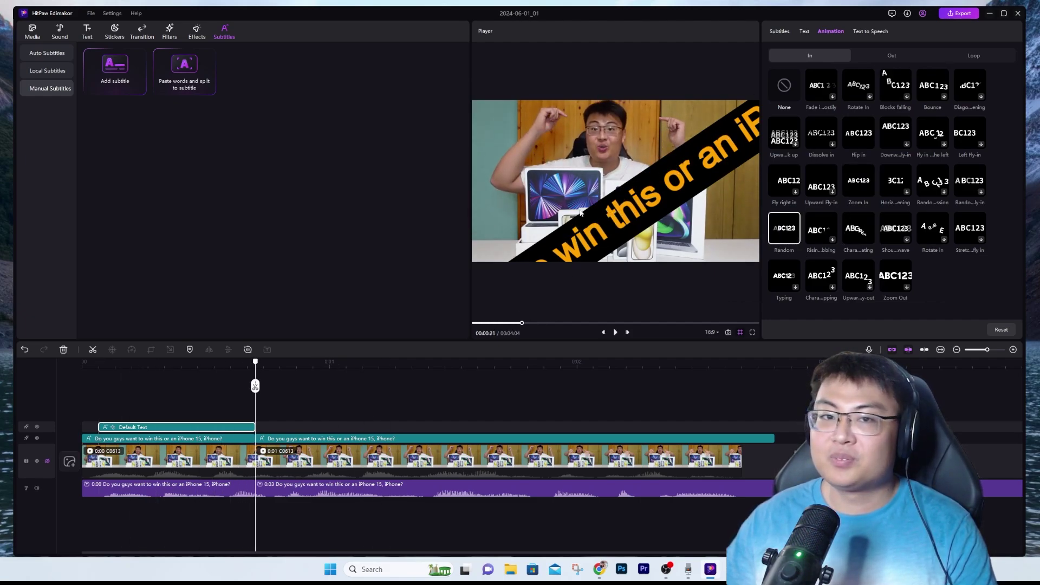
left_click(866, 32)
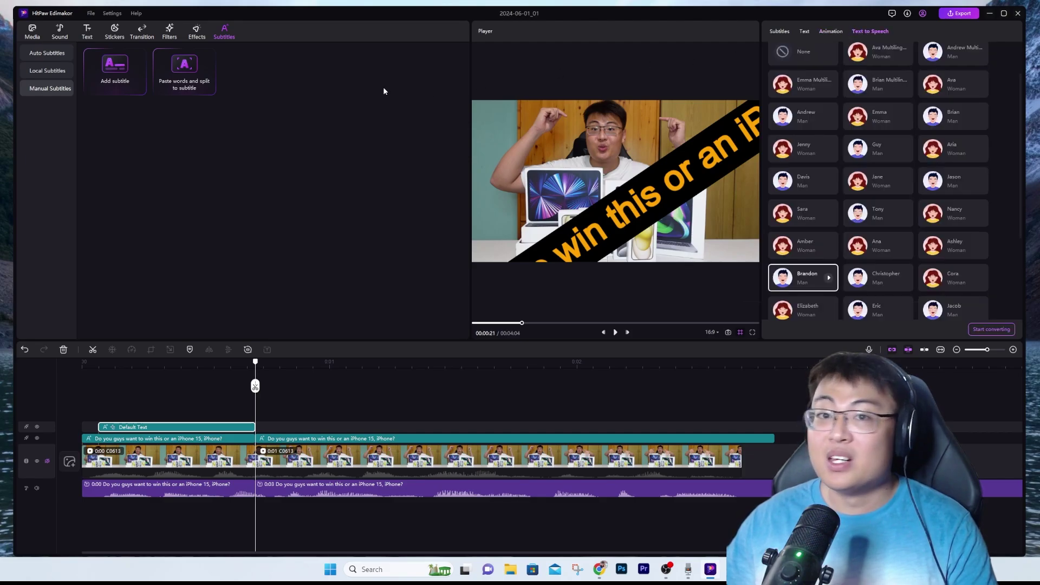
left_click(60, 33)
scroll(179, 174, "down", 1)
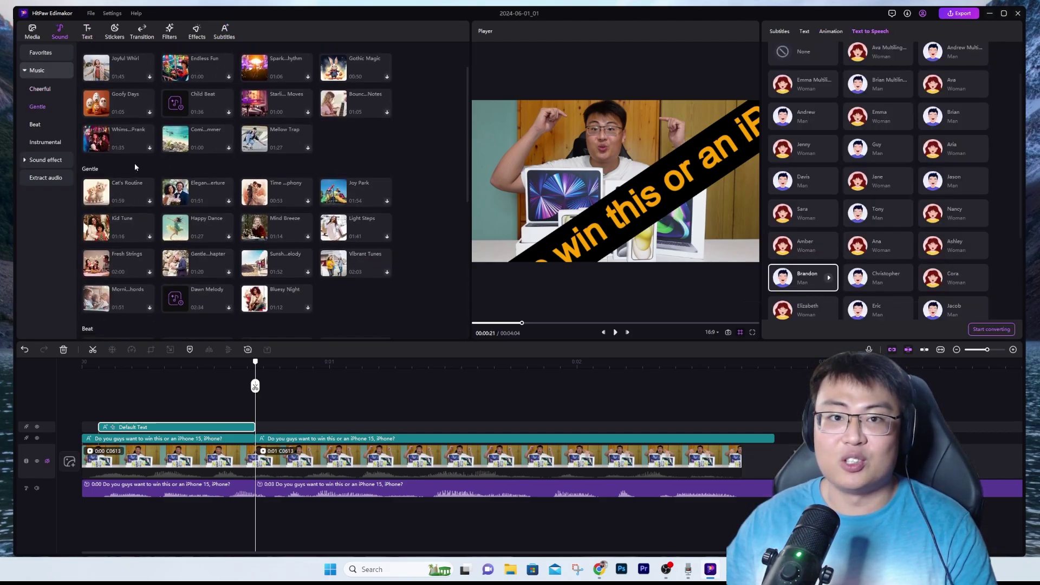
left_click(86, 33)
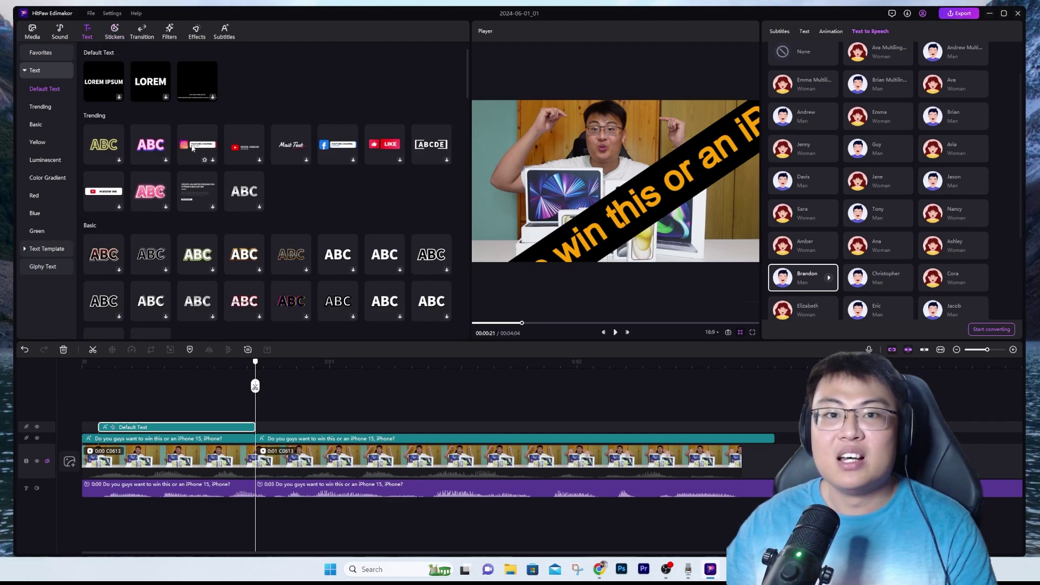
left_click(245, 150)
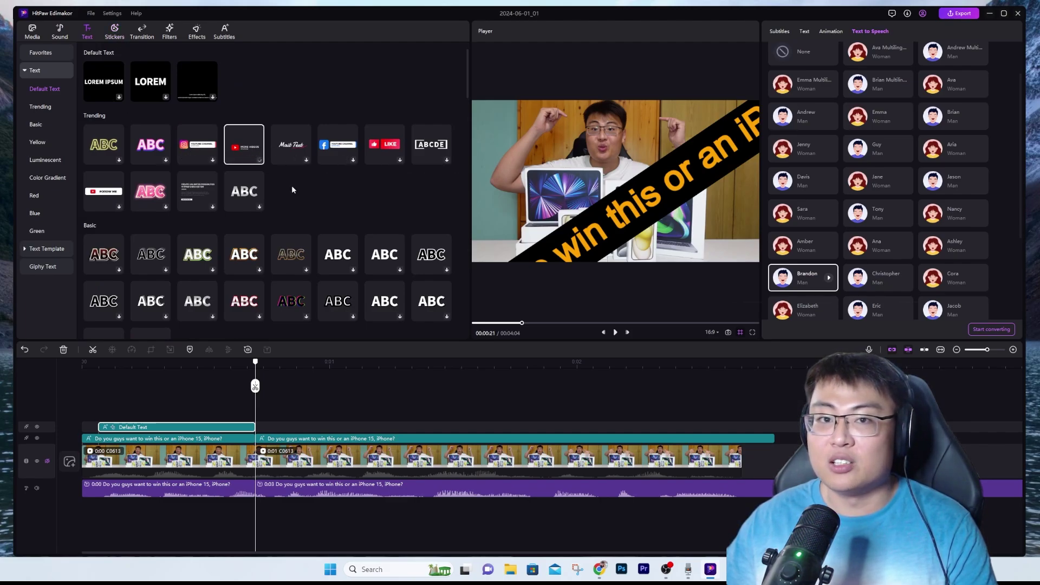
left_click(281, 382)
key("space")
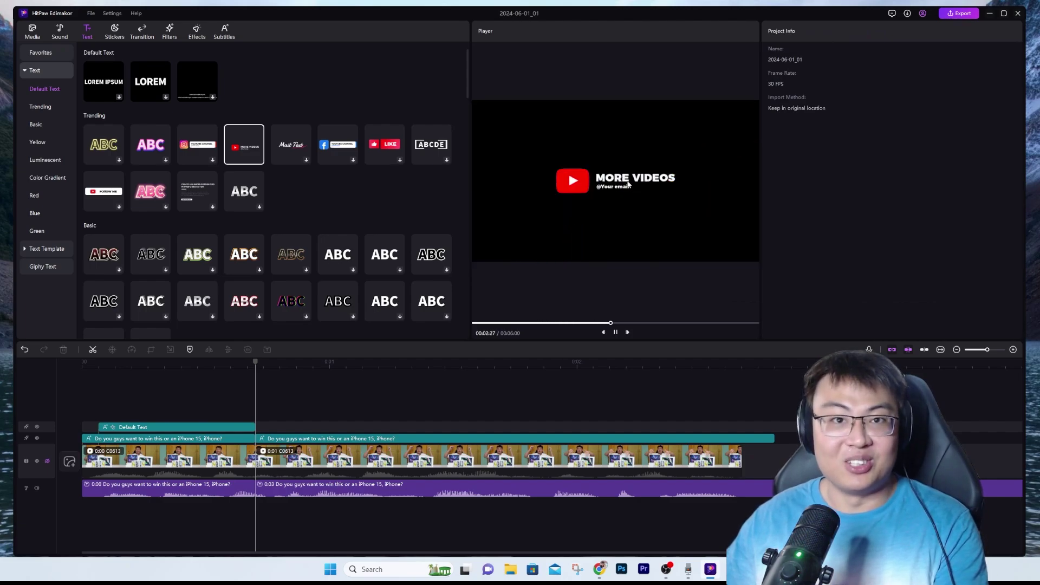
left_click(224, 32)
Step: Add a manual Default Text subtitle, check its animation and text settings, and preview an AI woman voice
left_click(69, 86)
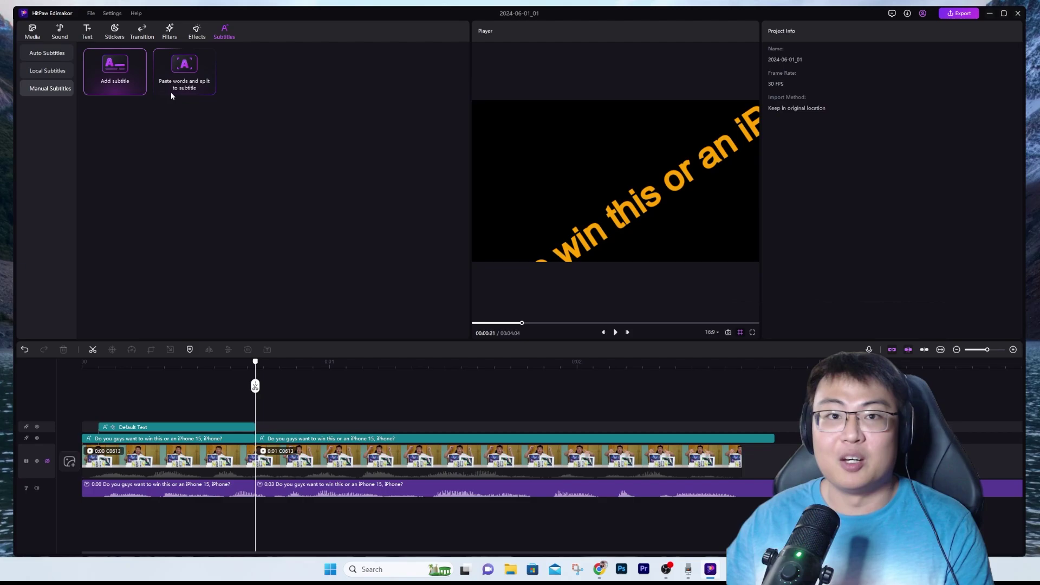
left_click(115, 68)
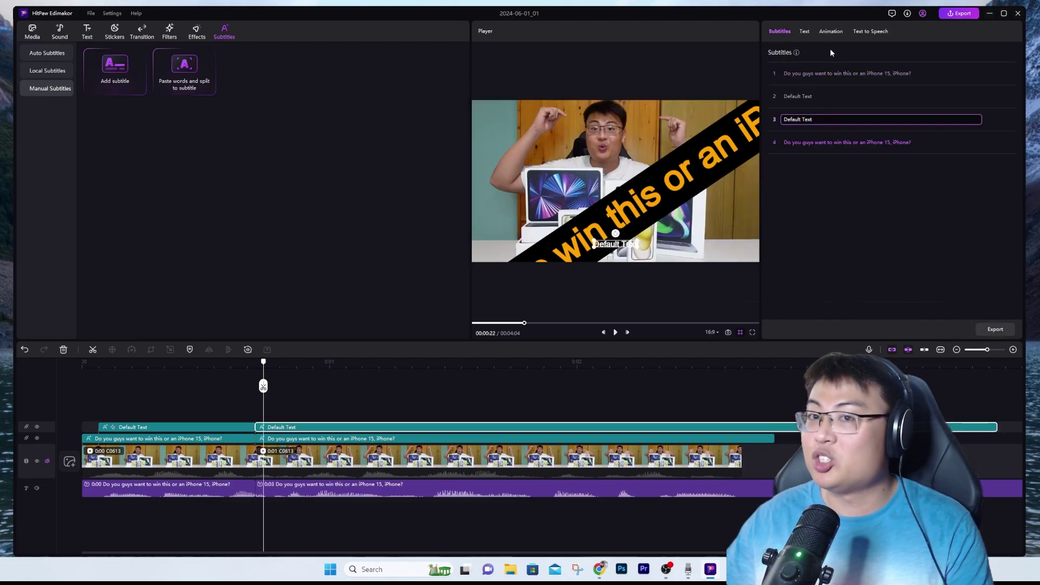
left_click(832, 32)
left_click(805, 33)
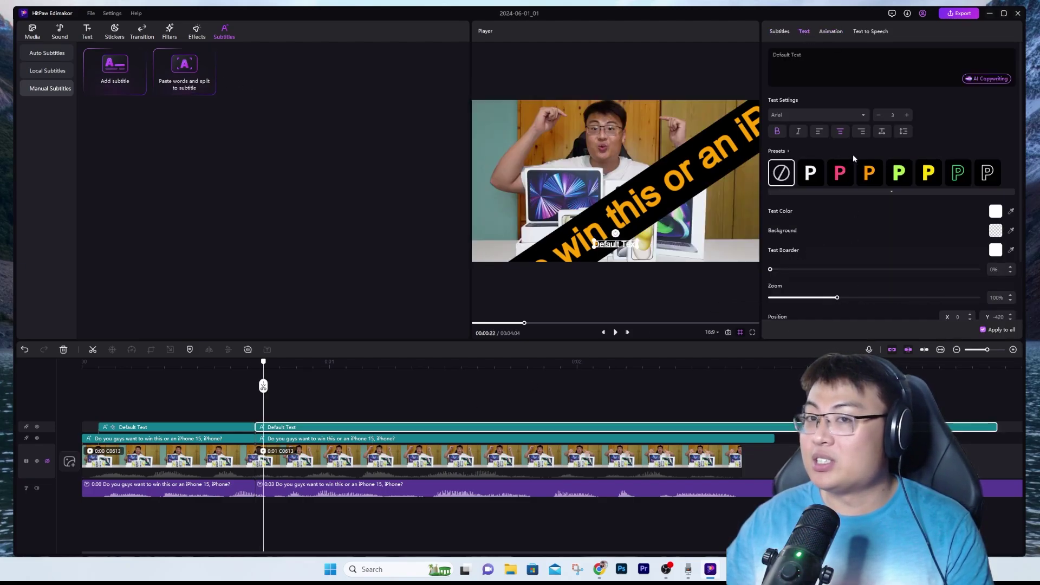
left_click(868, 31)
scroll(894, 244, "down", 5)
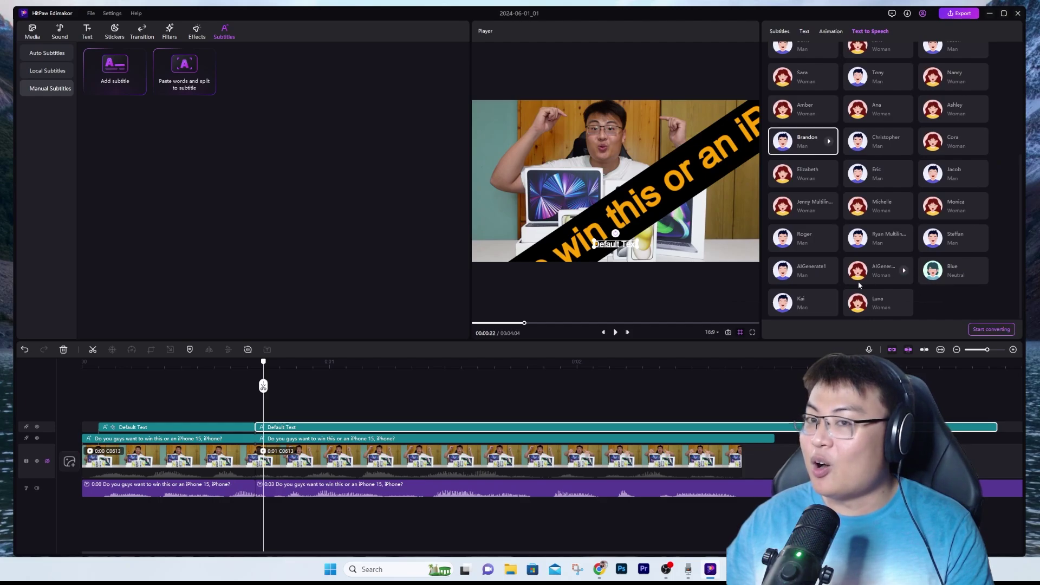
left_click(904, 271)
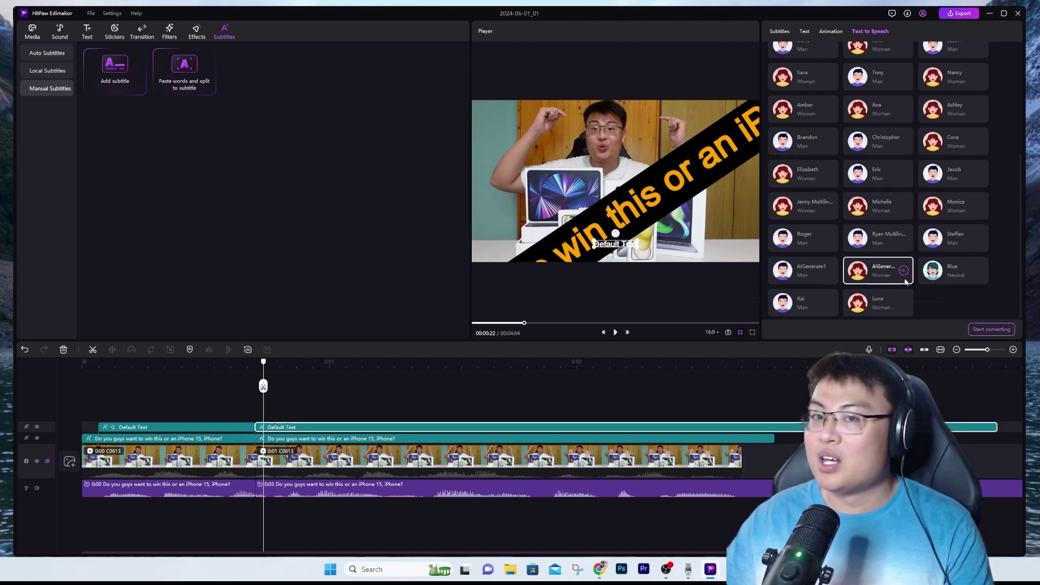
scroll(885, 266, "up", 3)
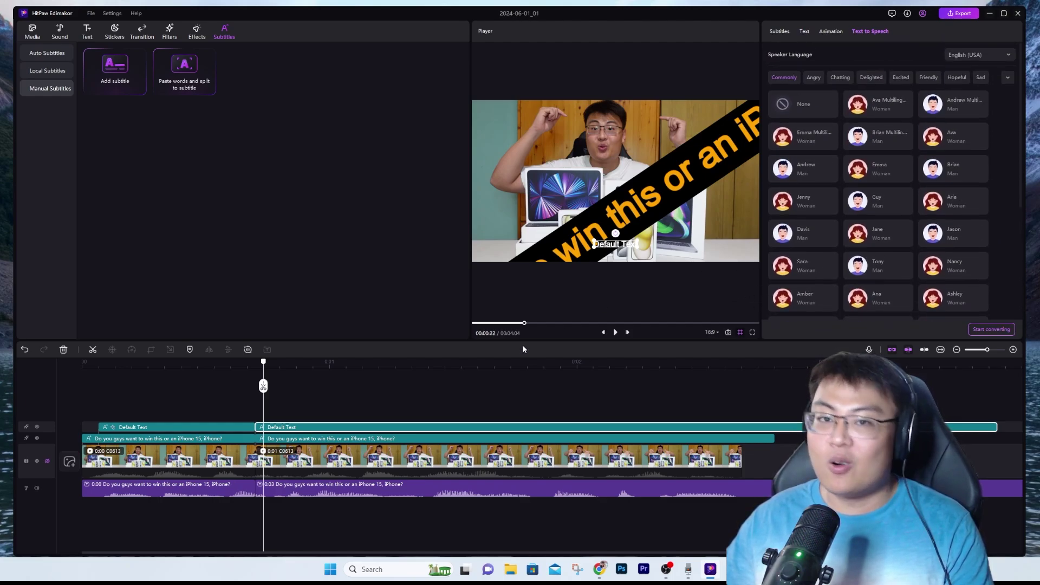
Step: Delete both Default Text clips from the timeline, then select the second subtitle clip
key("Delete")
left_click(239, 427)
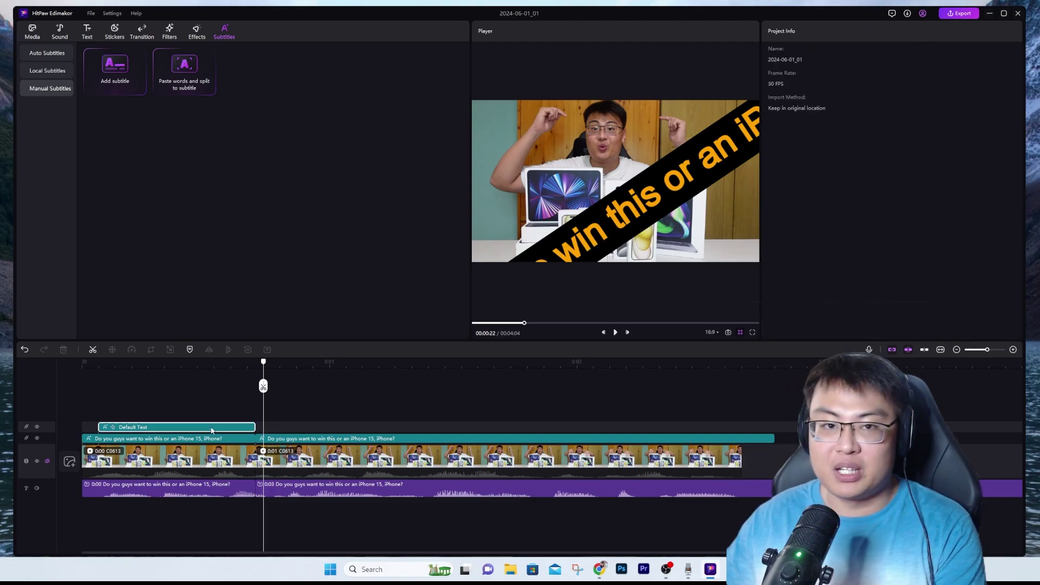
key("Delete")
left_click(291, 434)
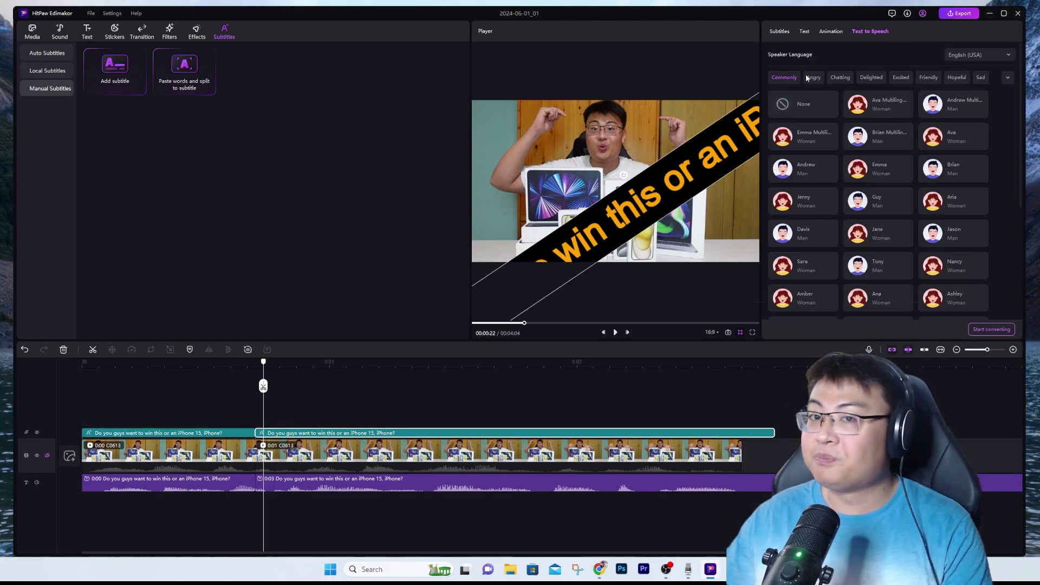
Step: Replace the second subtitle's text with 'It's a good day today how about you what do you think of the weather'
left_click(804, 31)
triple_click(919, 63)
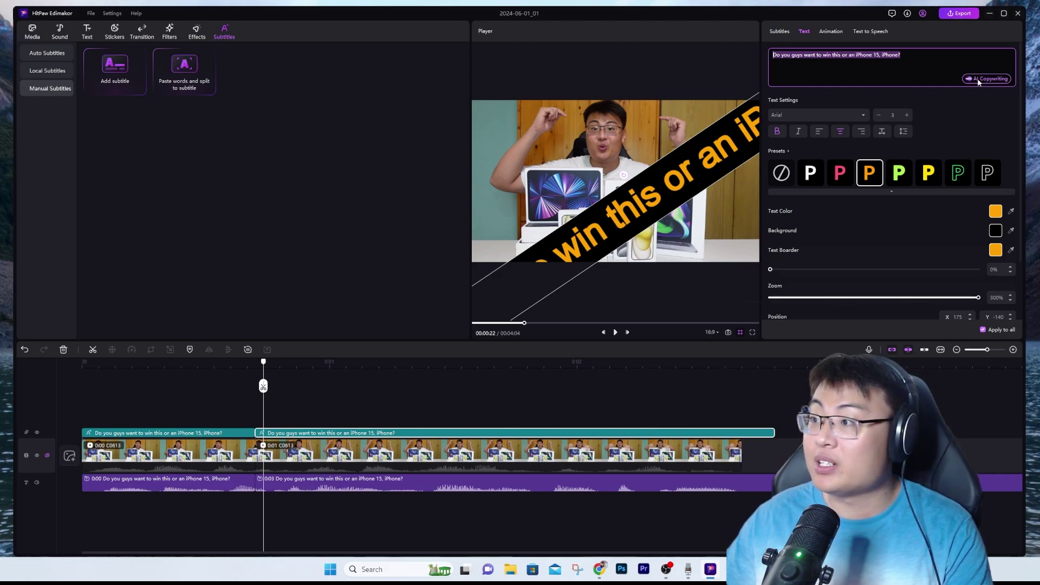
left_click(982, 79)
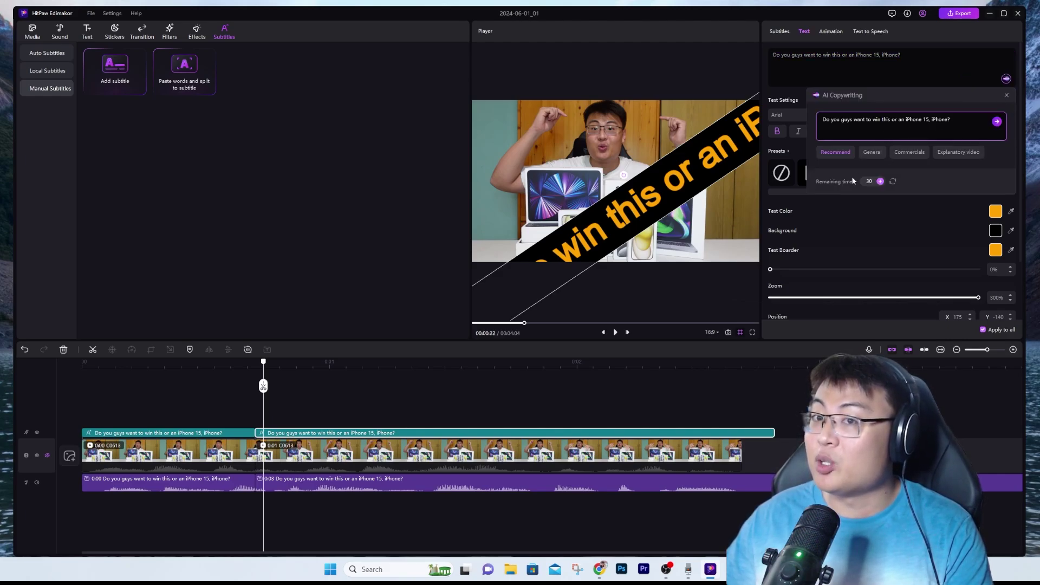
left_click(1007, 96)
left_click_drag(903, 55, 763, 63)
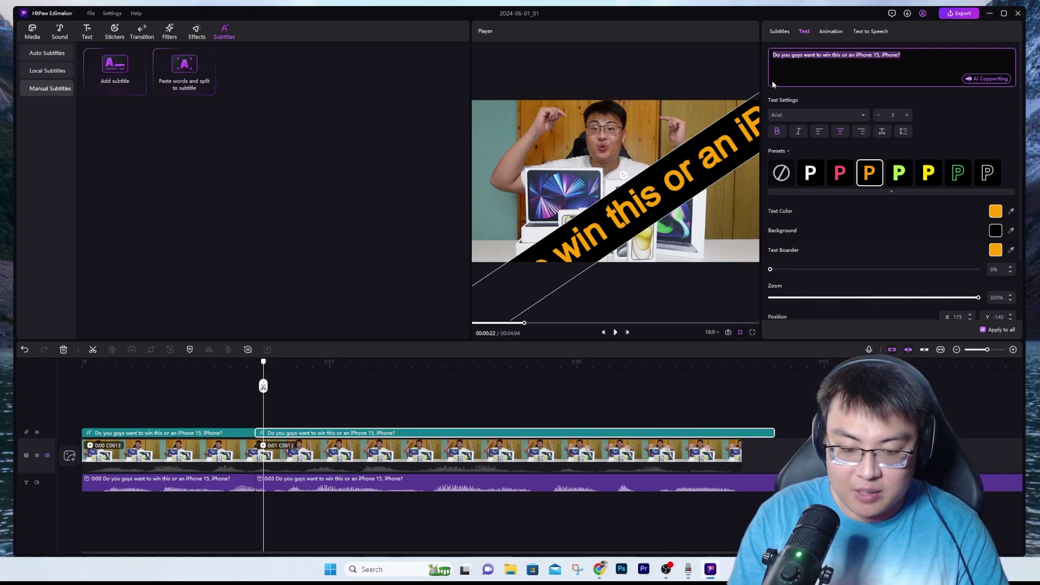
type("It's a")
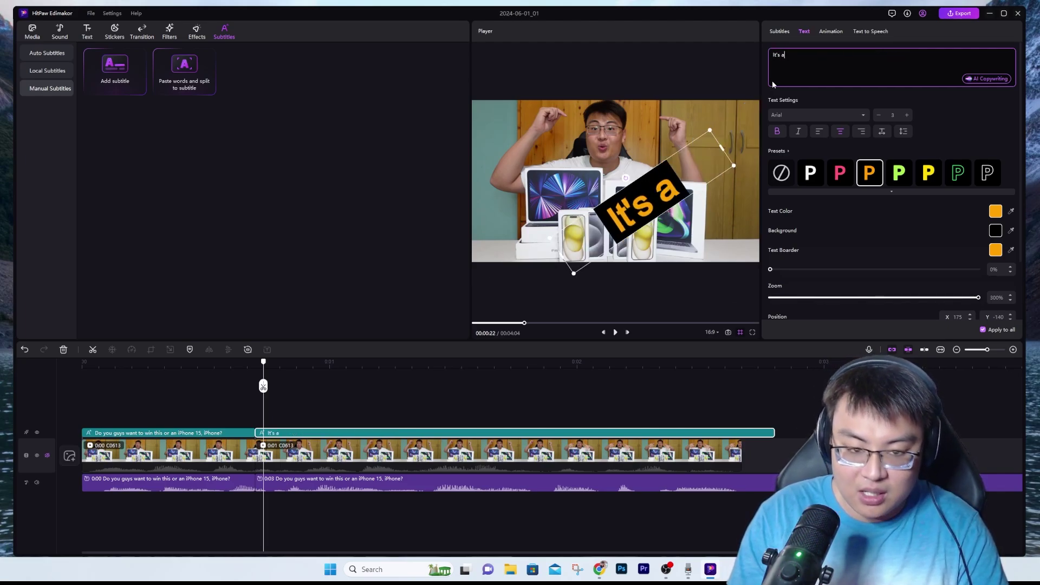
type(" good day tod")
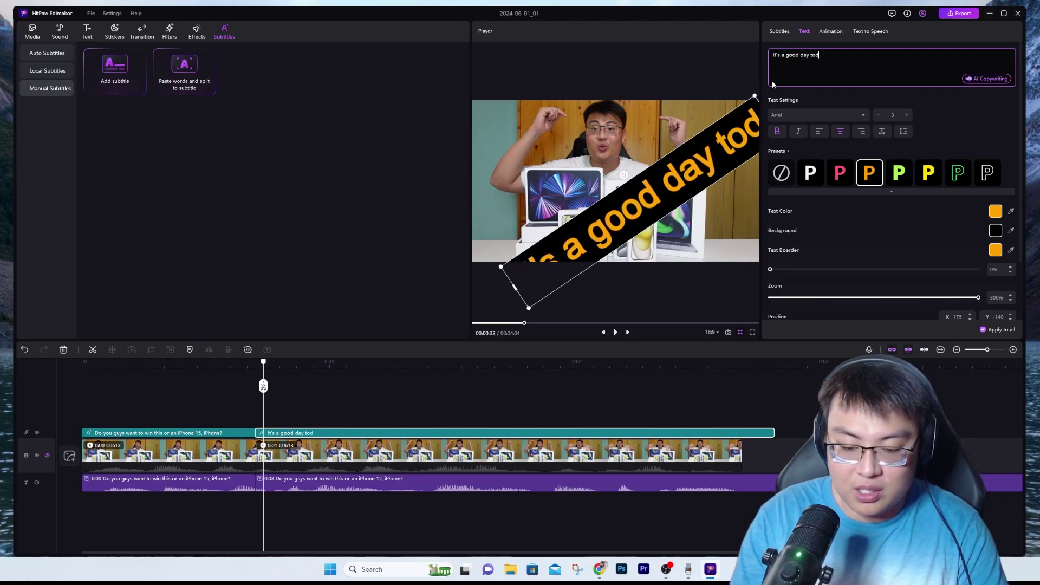
type("ay h")
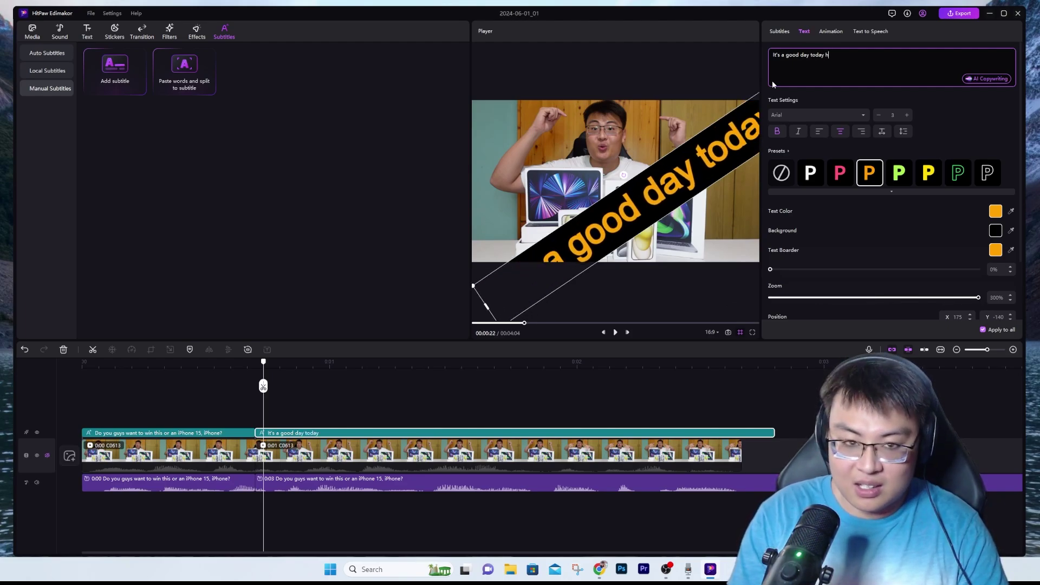
type("ow about you ")
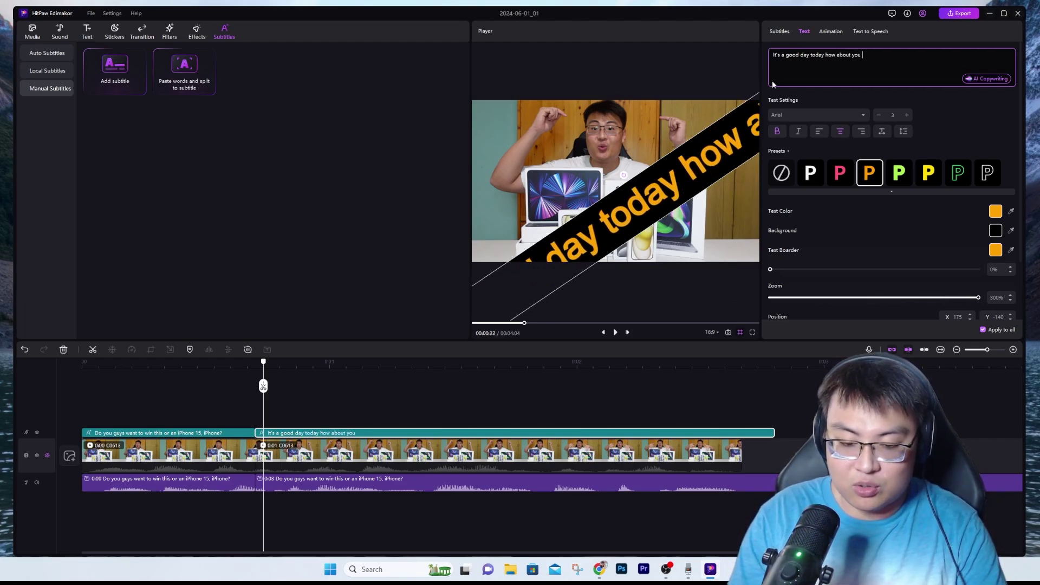
type("what do you thinbk")
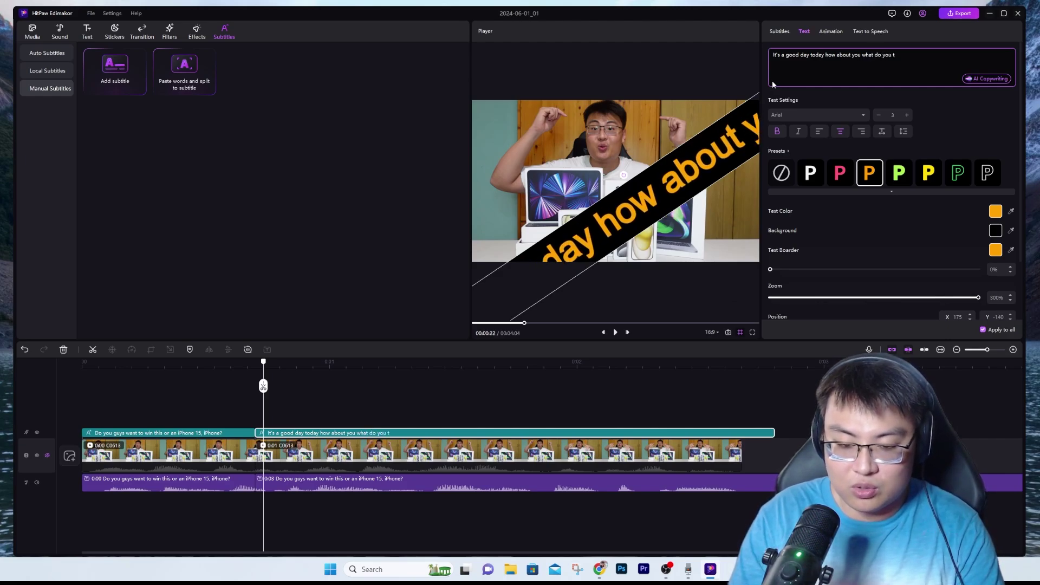
key("BackSpace")
key("BackSpace")
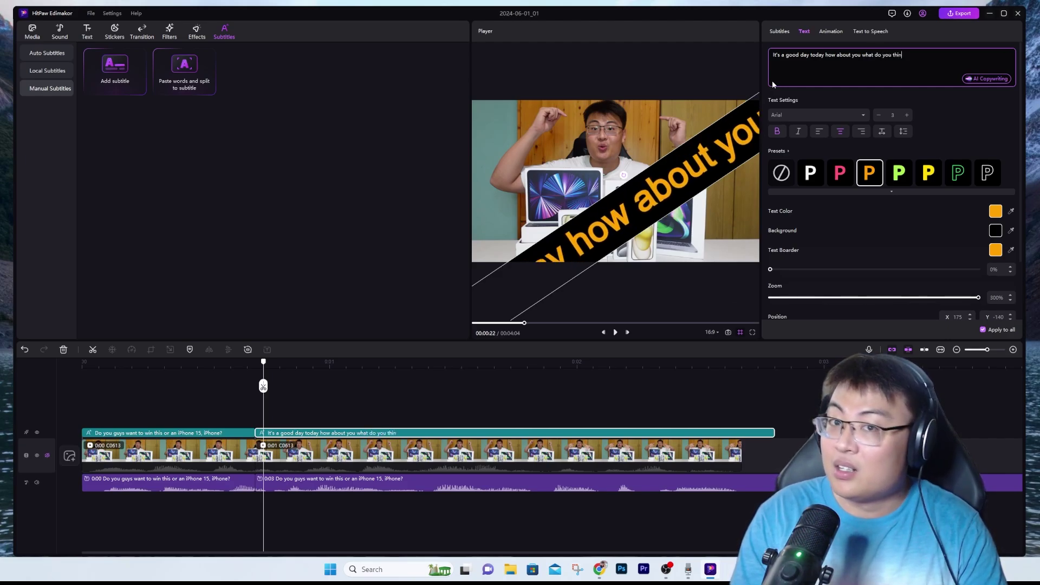
type("k of the")
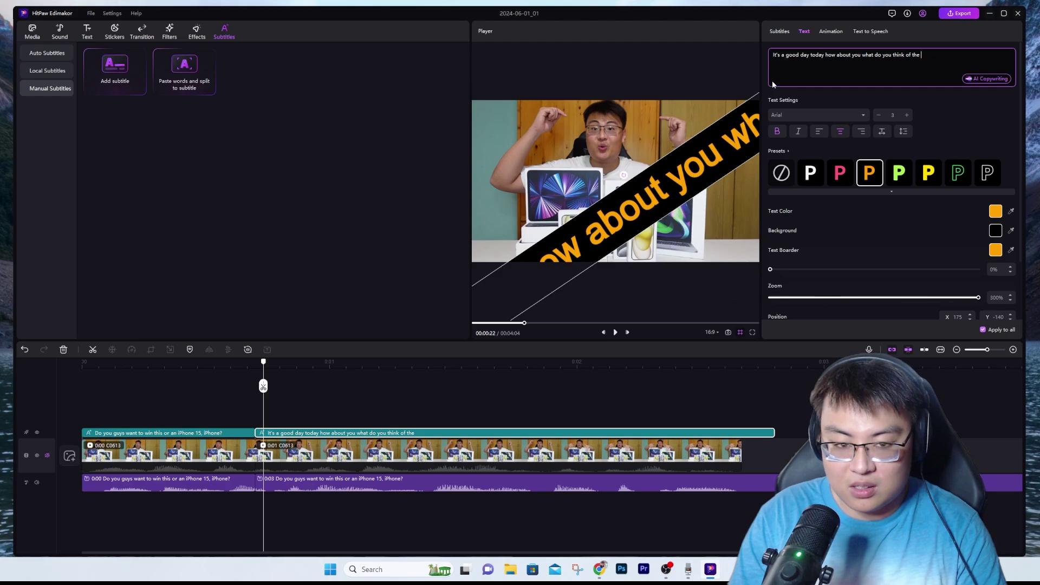
type(" weather")
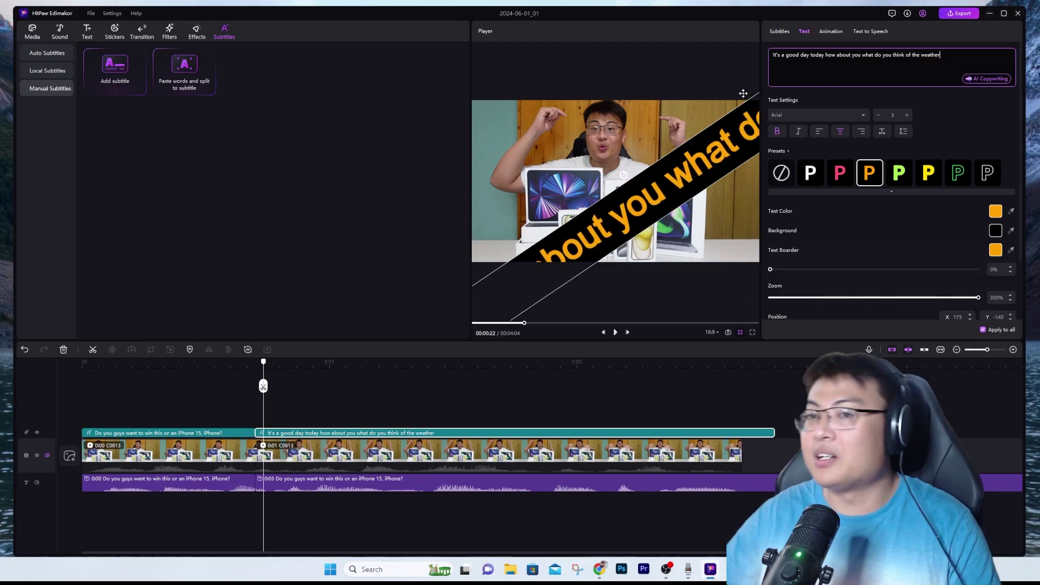
Step: Preview Ava and Emma Multilingual, then convert the rewritten subtitle to speech with the Ava voice
left_click(871, 32)
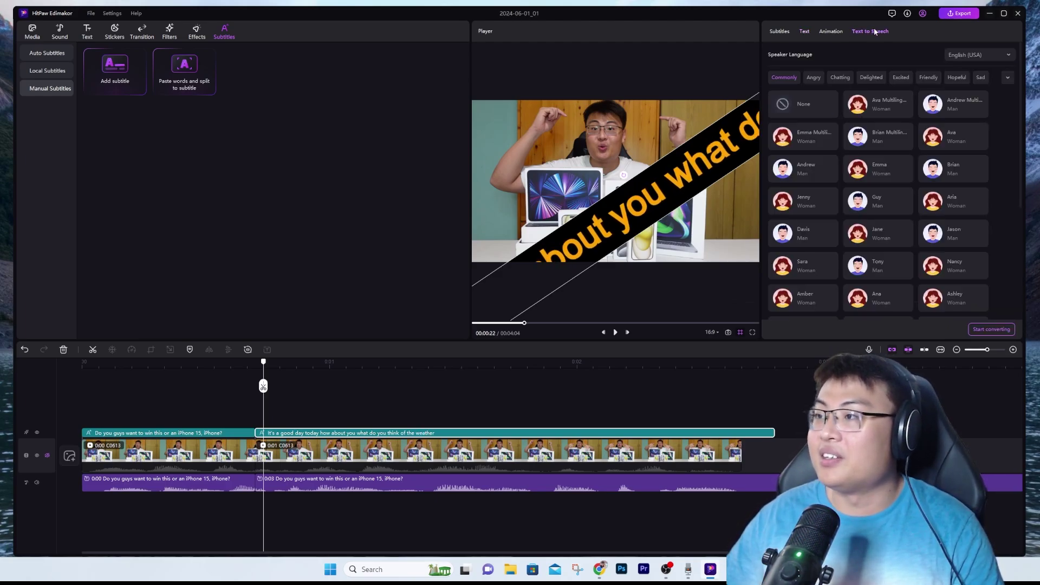
left_click(977, 137)
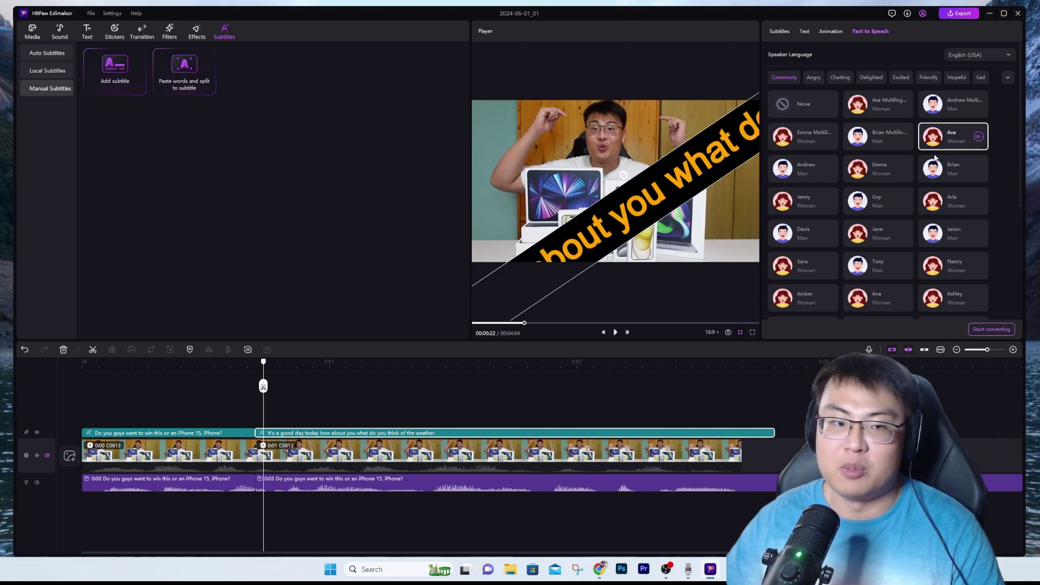
left_click(830, 137)
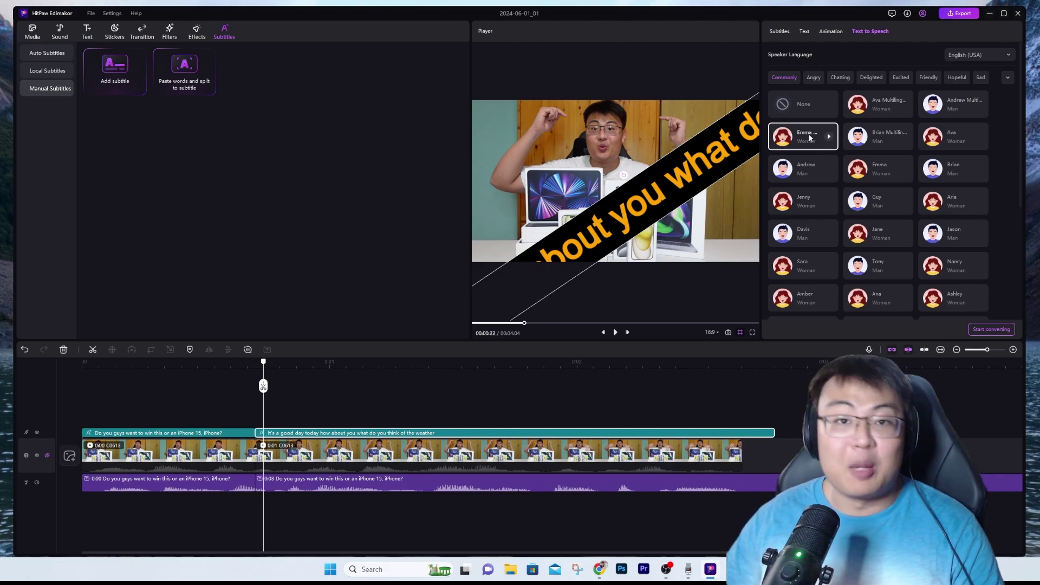
left_click(963, 141)
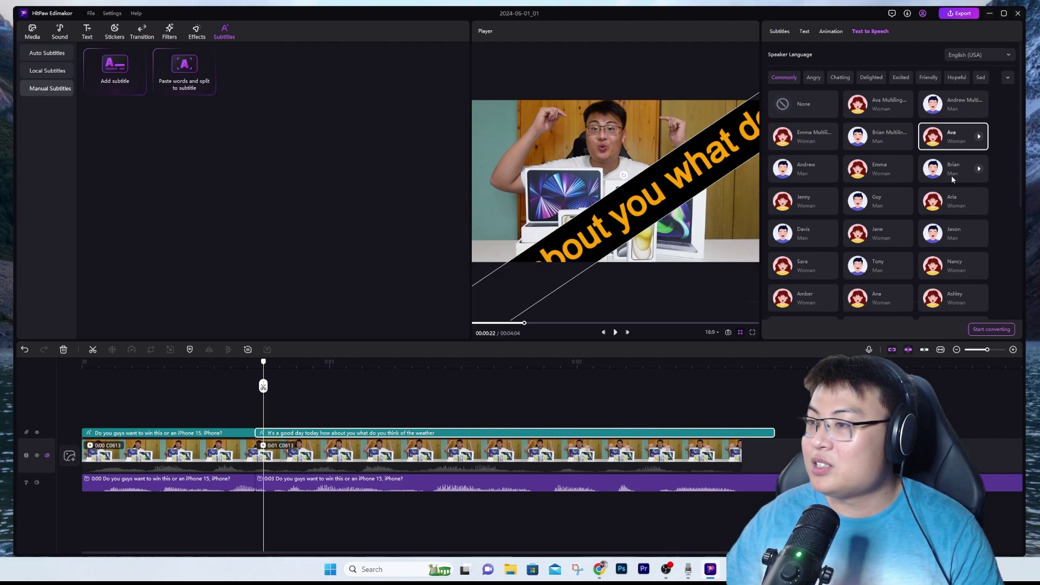
left_click(992, 329)
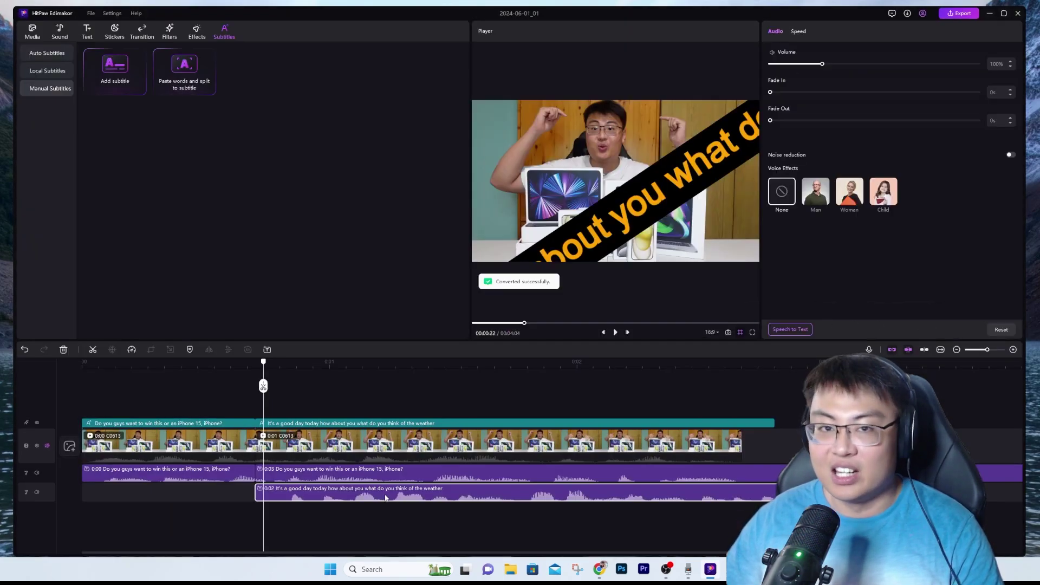
Step: Delete both original 'Do you guys' audio clips from the timeline
left_click(292, 476)
key("Delete")
left_click(246, 475)
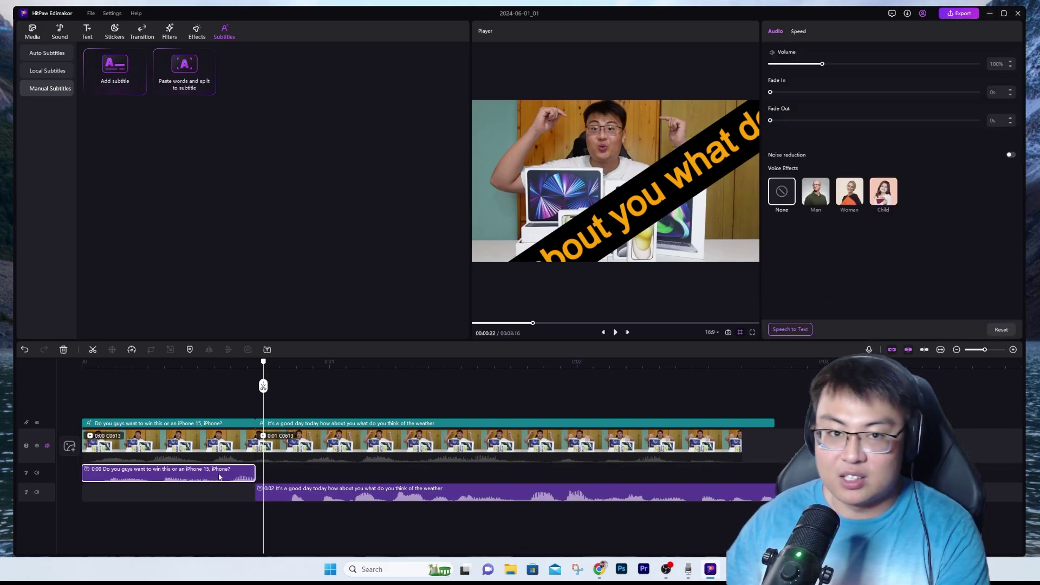
key("Delete")
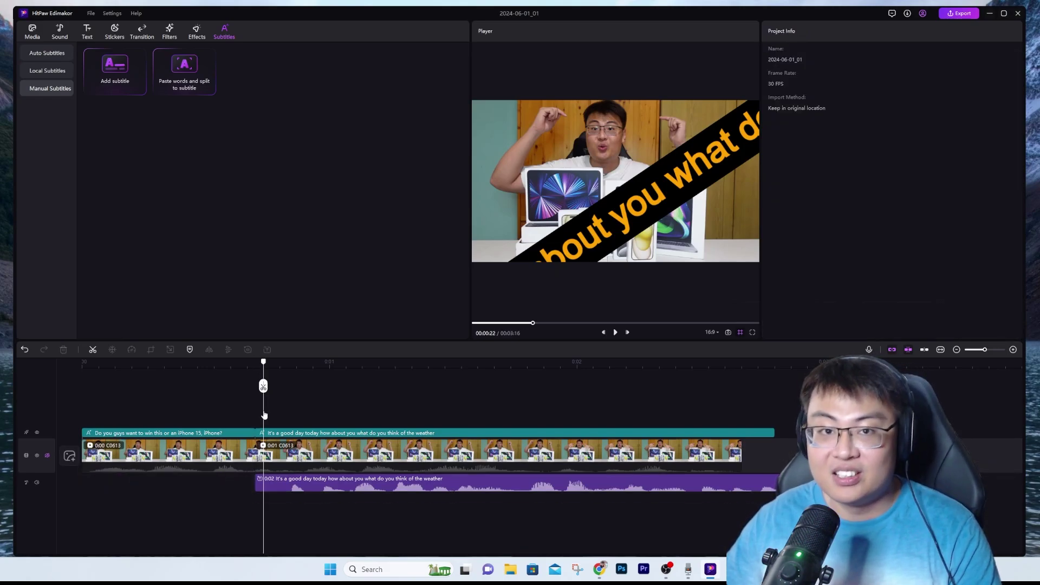
Step: Play the video twice from 00:00:21 to check the new voiceover, then open Auto Subtitles
left_click_drag(264, 416, 255, 413)
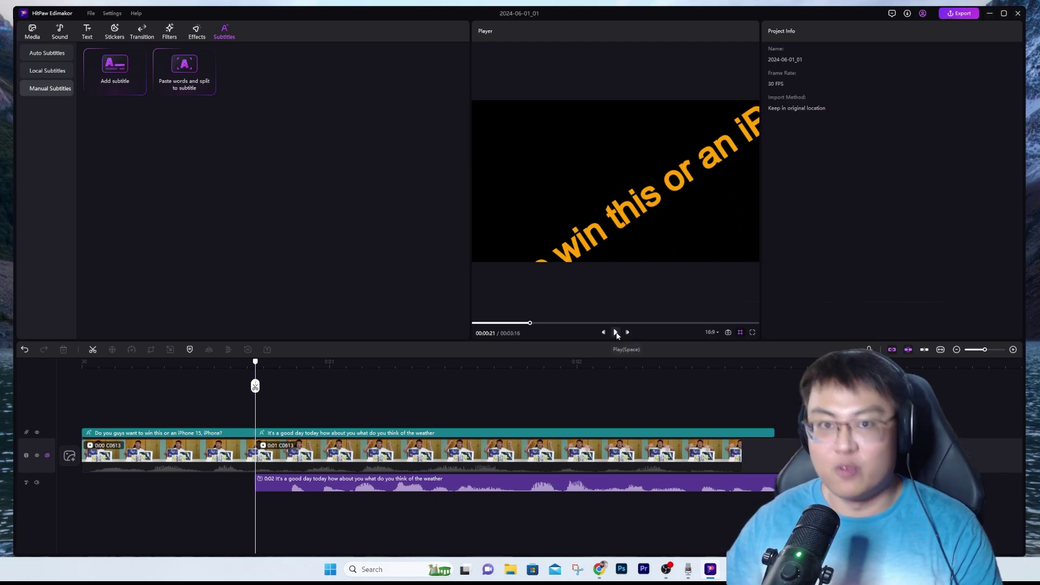
left_click(616, 332)
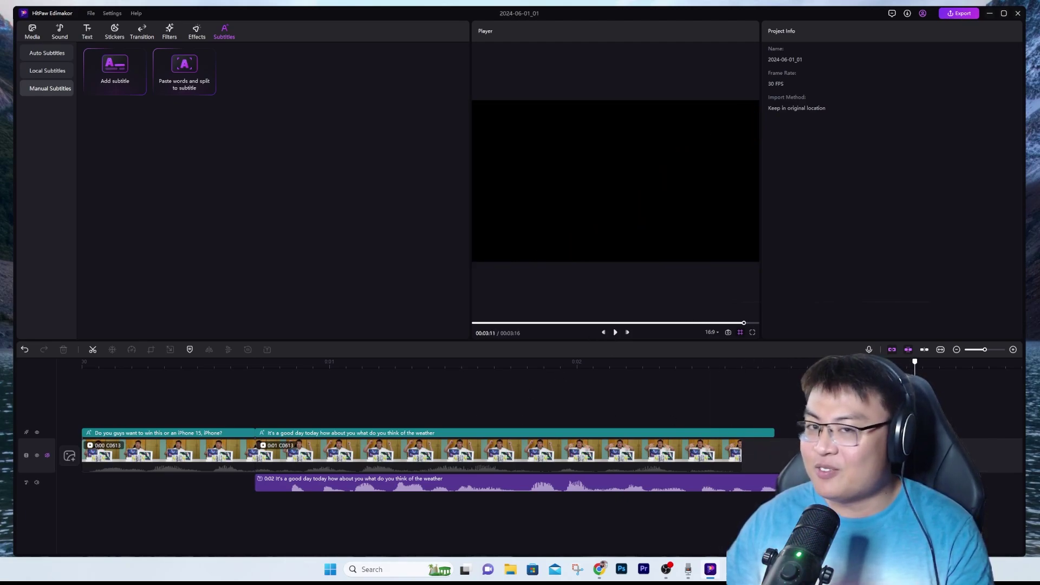
left_click_drag(578, 413, 257, 417)
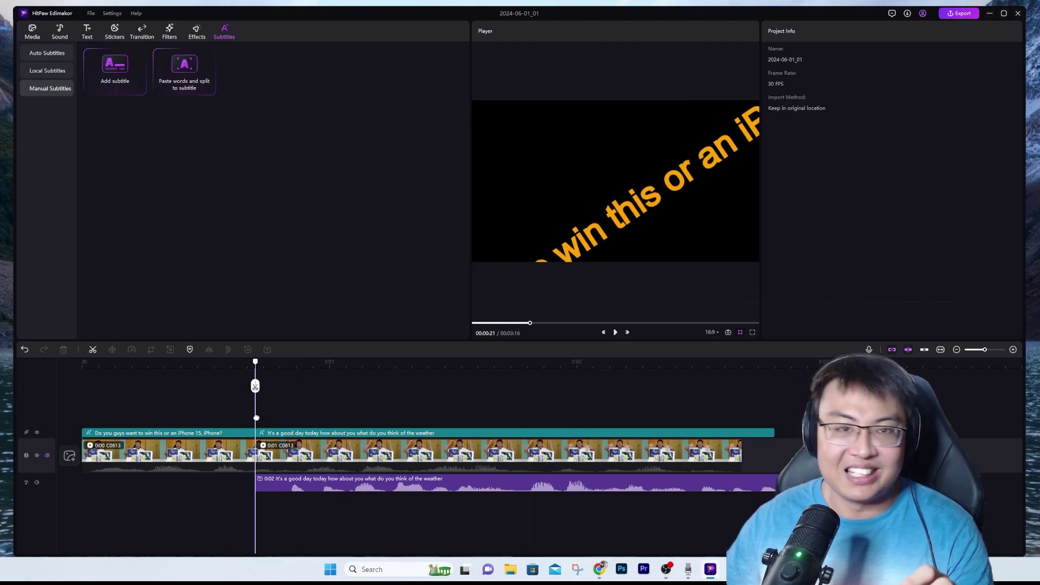
left_click(615, 332)
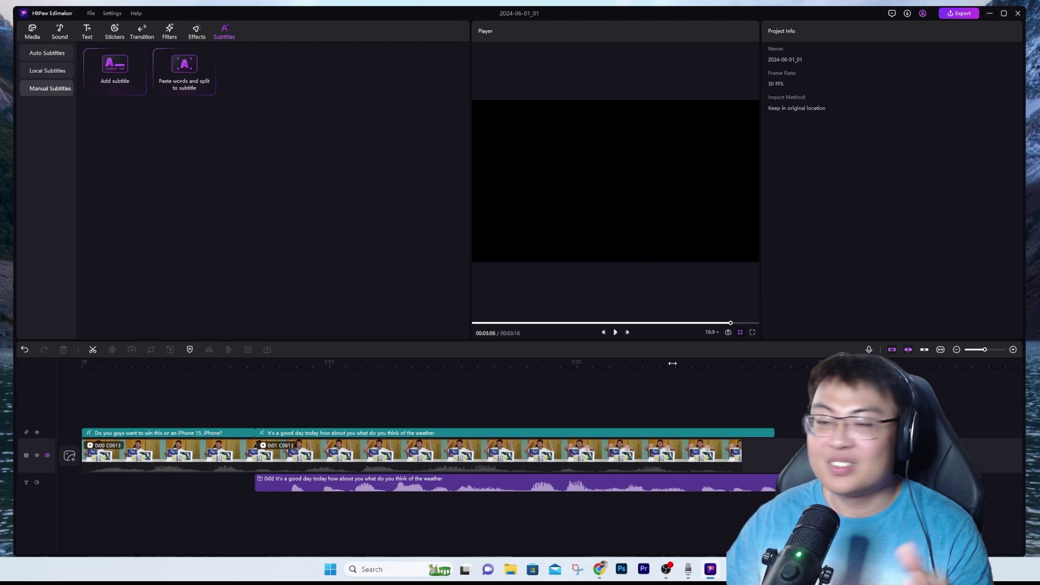
left_click(43, 53)
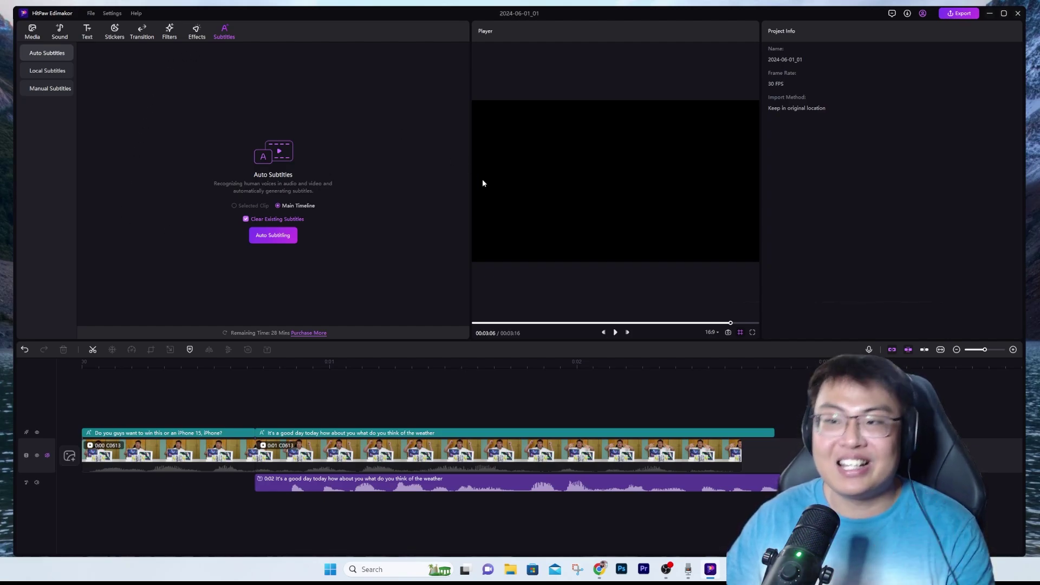
Step: Browse the Effects, Filters and Transition libraries, then preview the YouTube, LIKE and Follow Me text templates
left_click(196, 31)
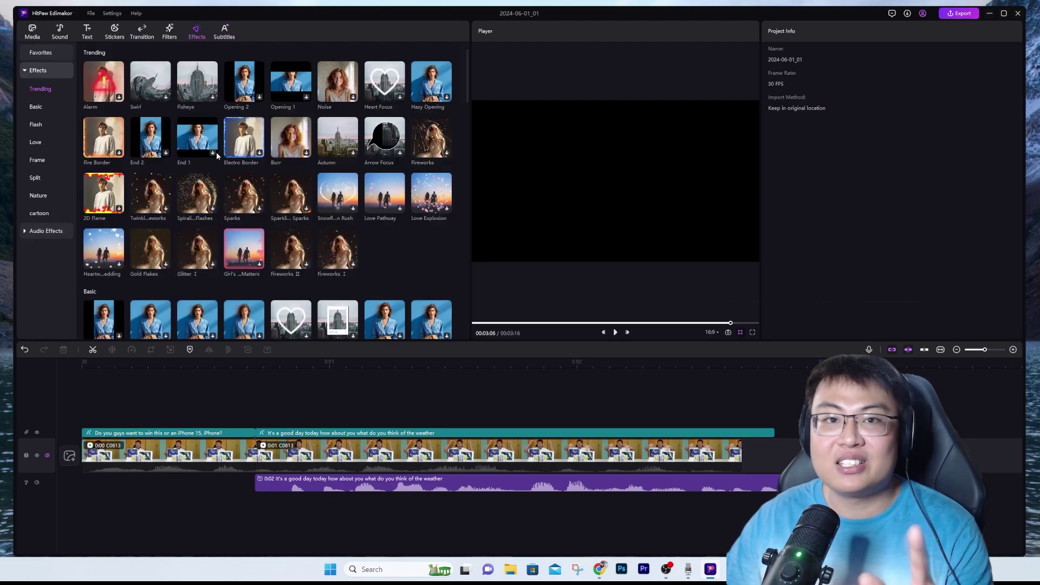
left_click(170, 31)
left_click(140, 32)
left_click(86, 32)
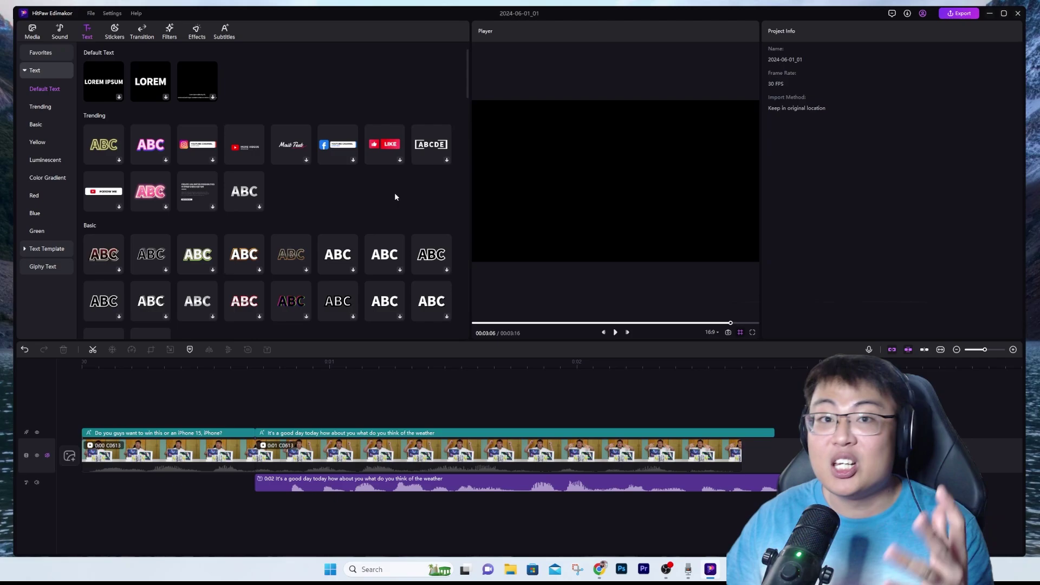
left_click(243, 144)
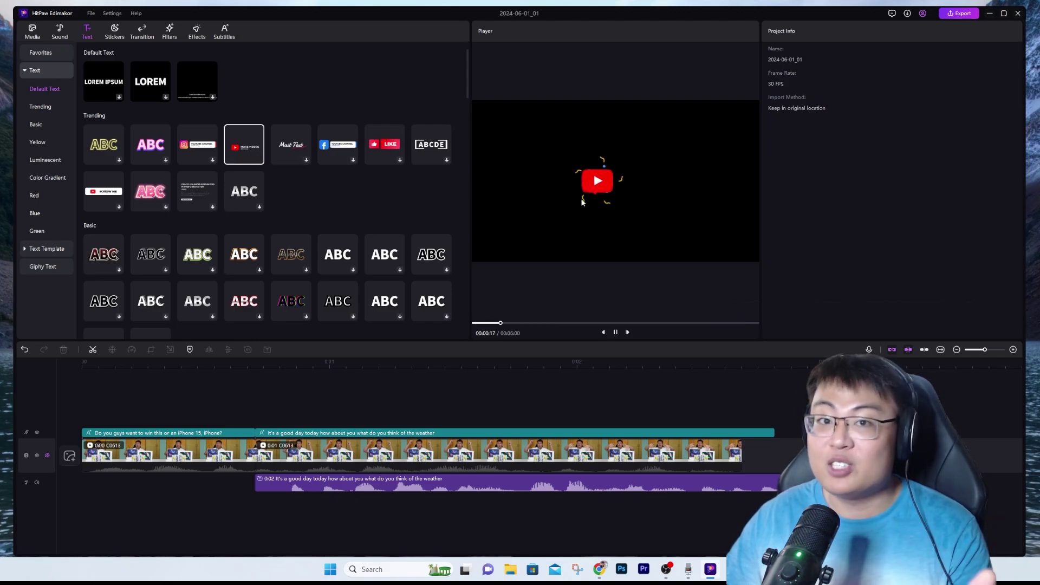
left_click(394, 148)
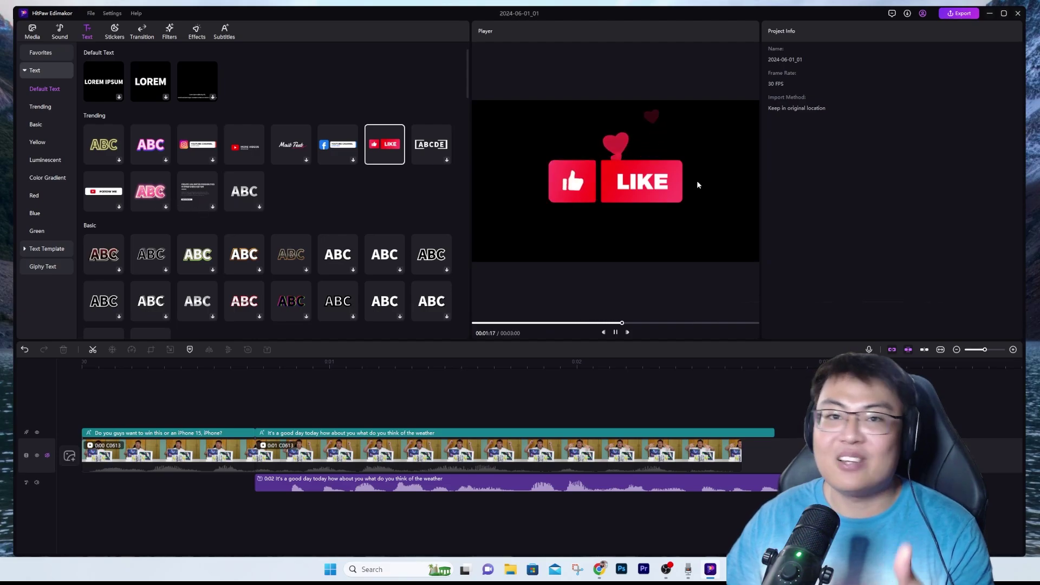
left_click(105, 197)
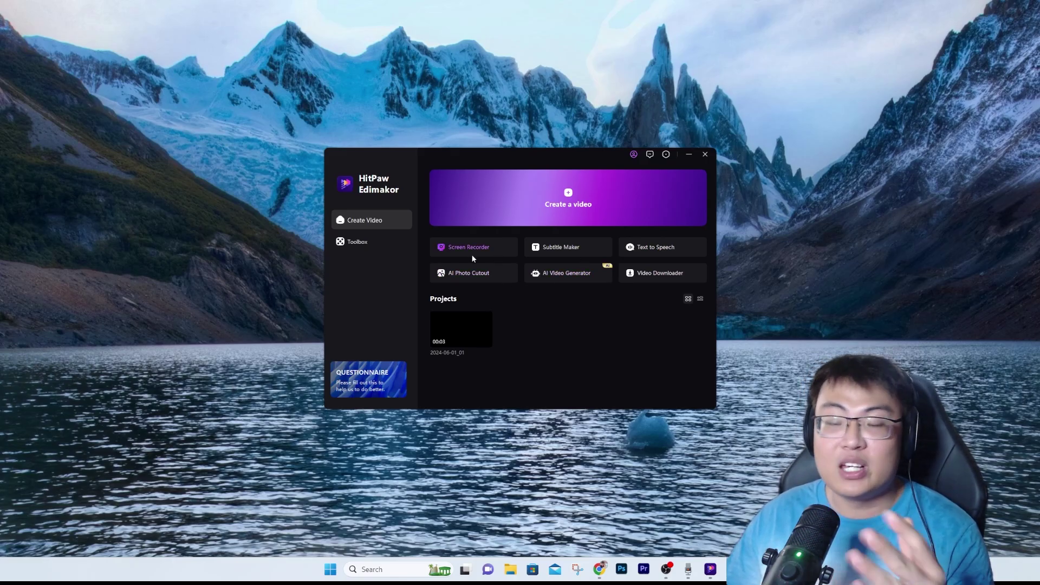
left_click(358, 242)
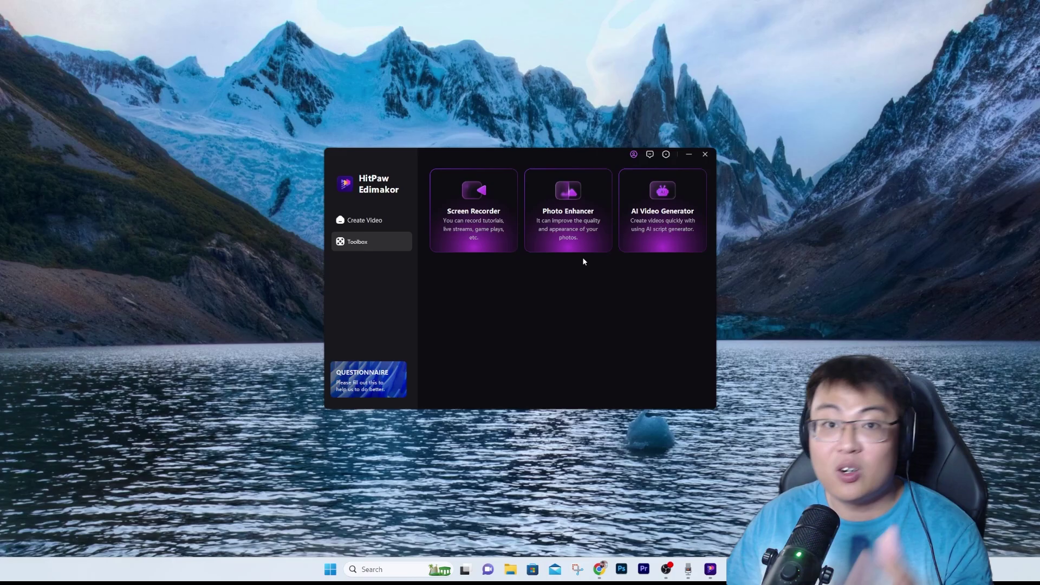
left_click(391, 224)
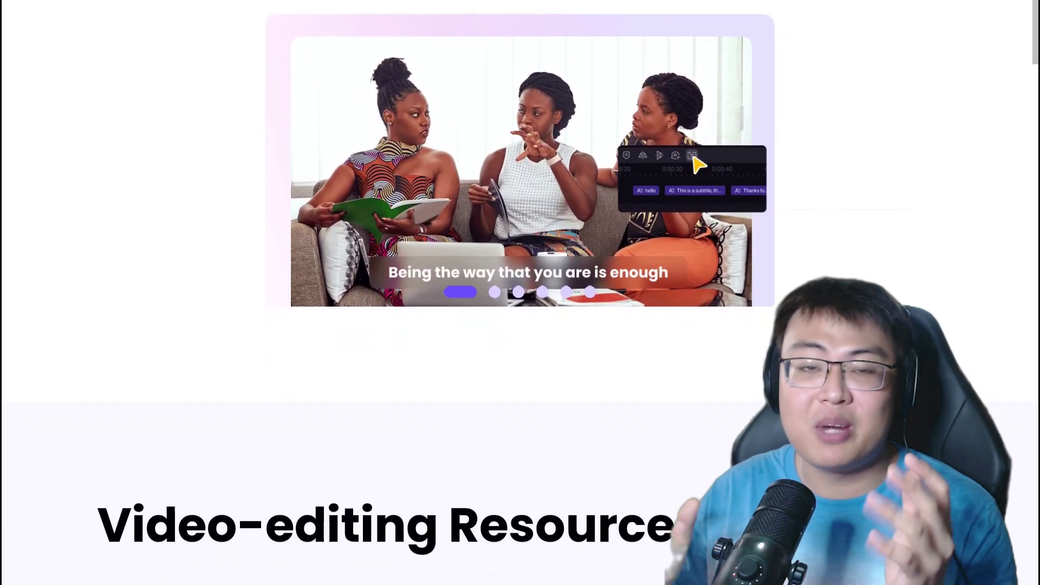
Step: Scroll the product page past Video-editing Resources and Video Cropping to the Audio Editor section
scroll(521, 293, "down", 2)
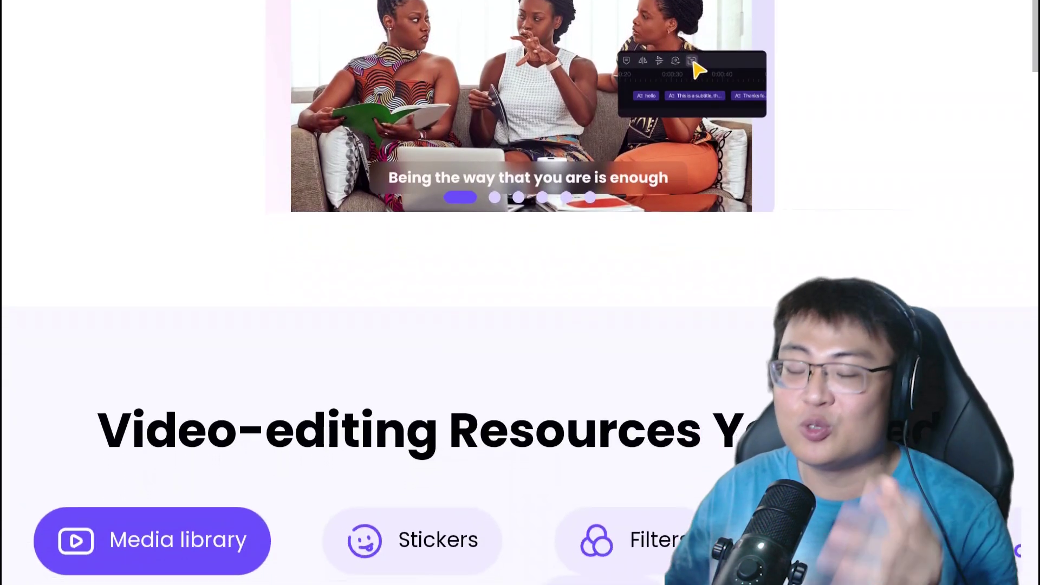
scroll(520, 293, "down", 2)
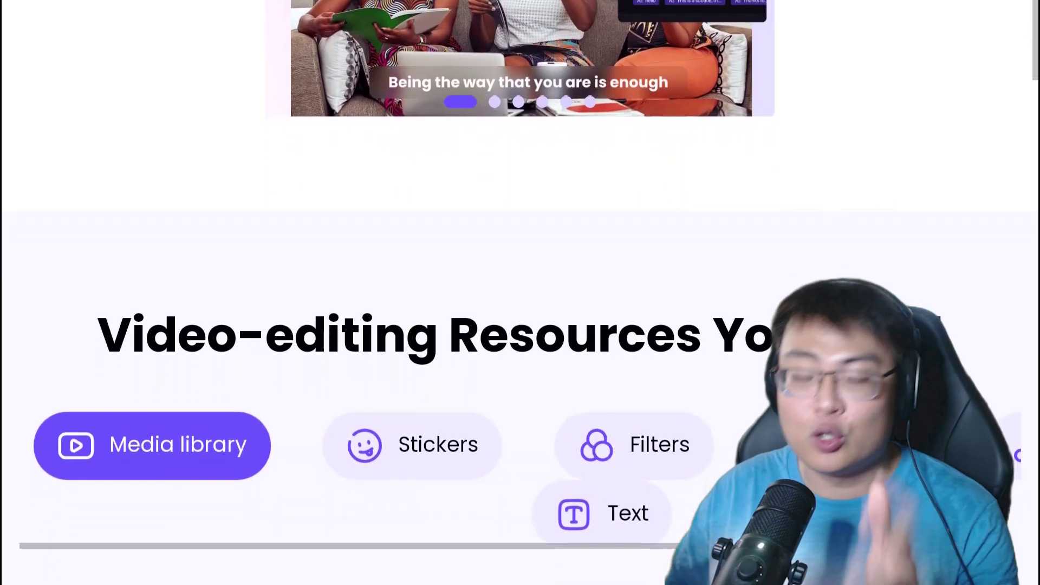
scroll(520, 293, "down", 3)
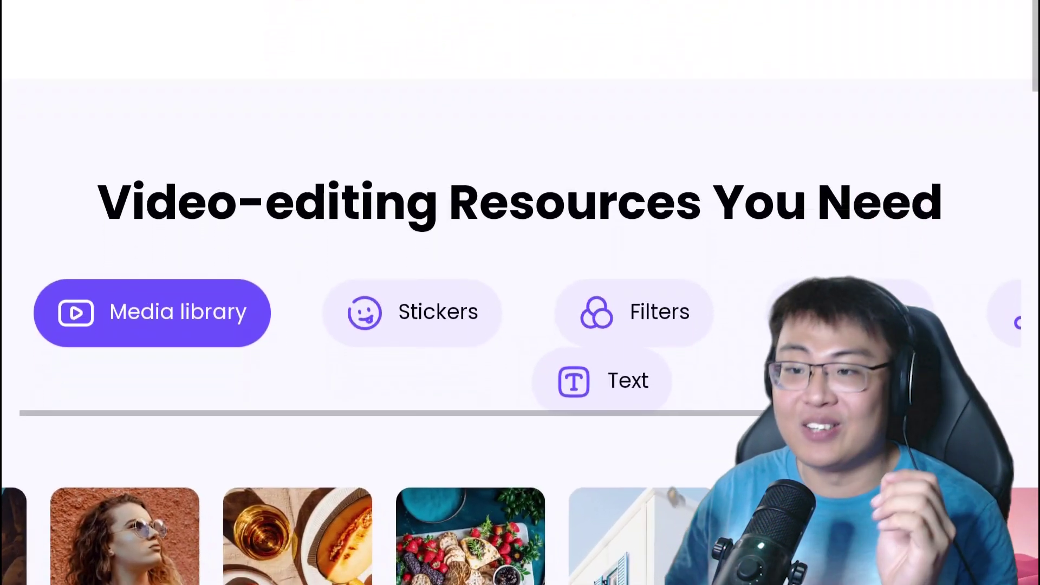
scroll(521, 292, "down", 2)
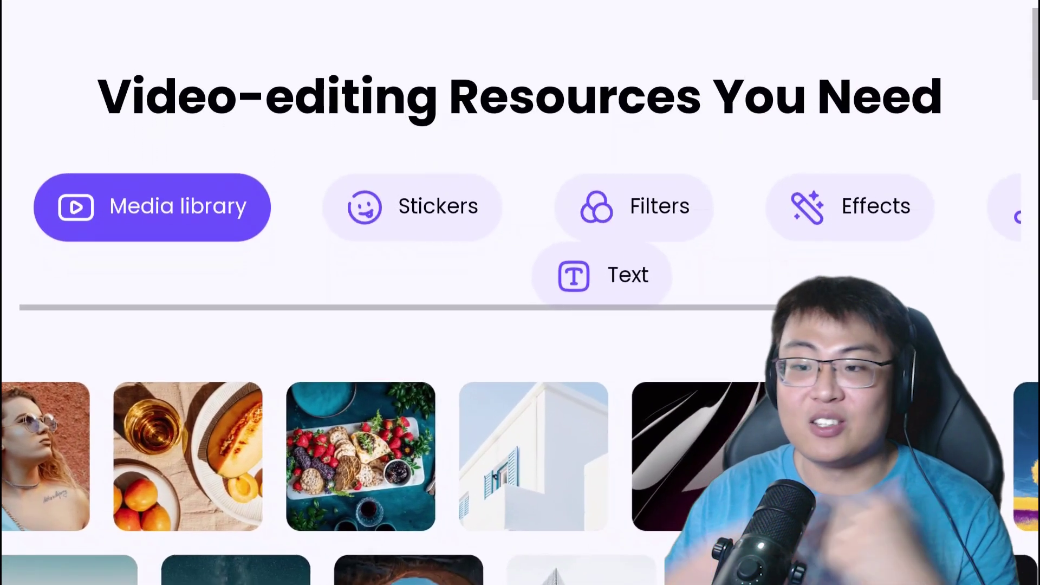
scroll(520, 293, "down", 3)
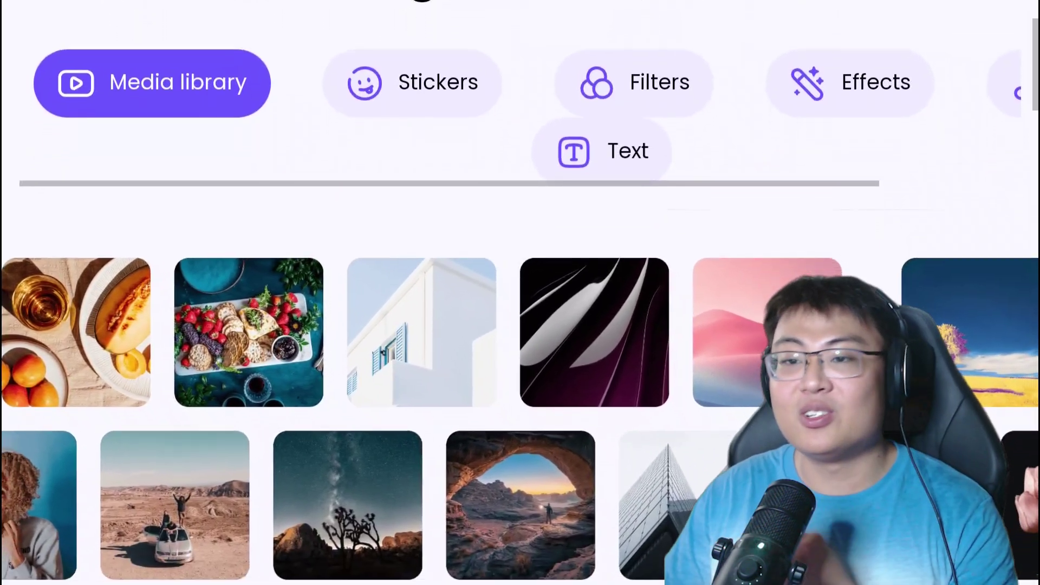
scroll(521, 292, "down", 2)
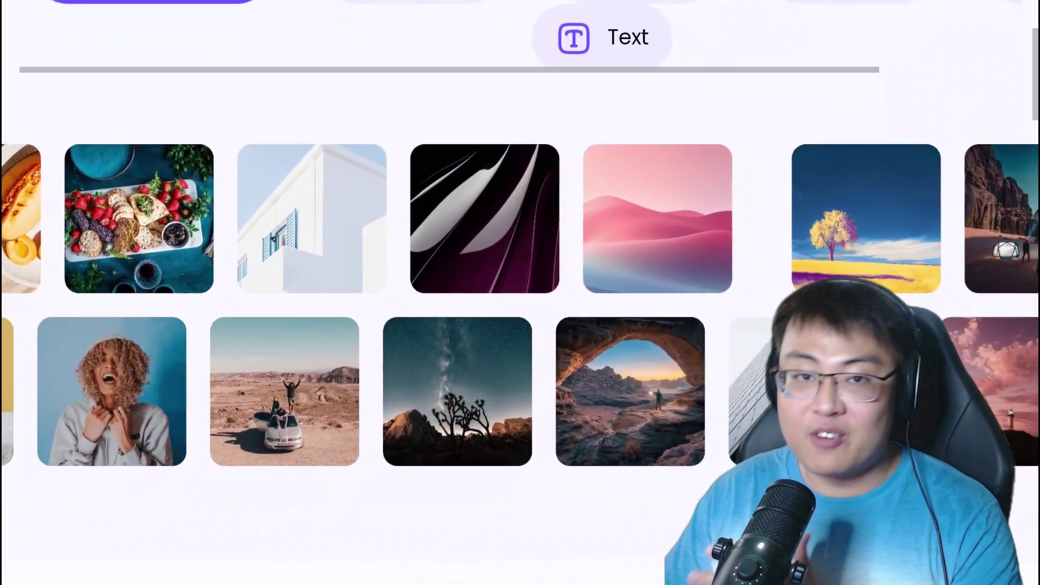
scroll(520, 293, "down", 3)
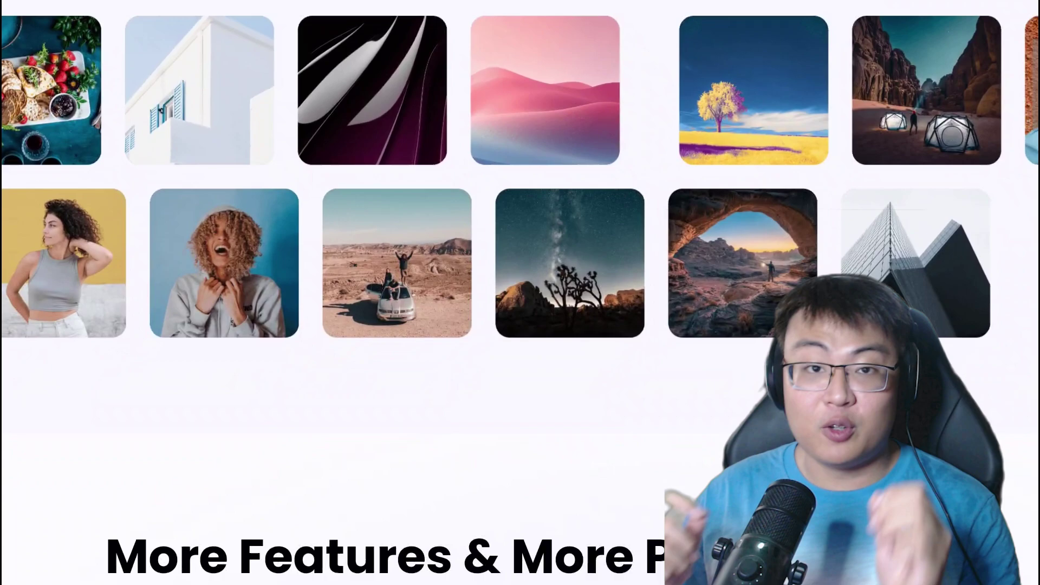
scroll(520, 293, "down", 3)
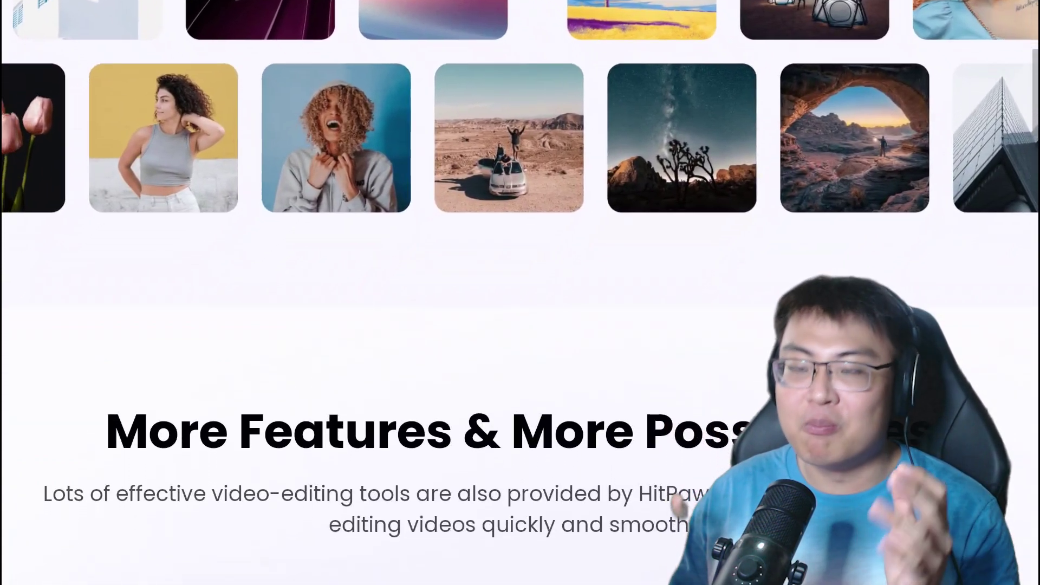
scroll(520, 293, "down", 2)
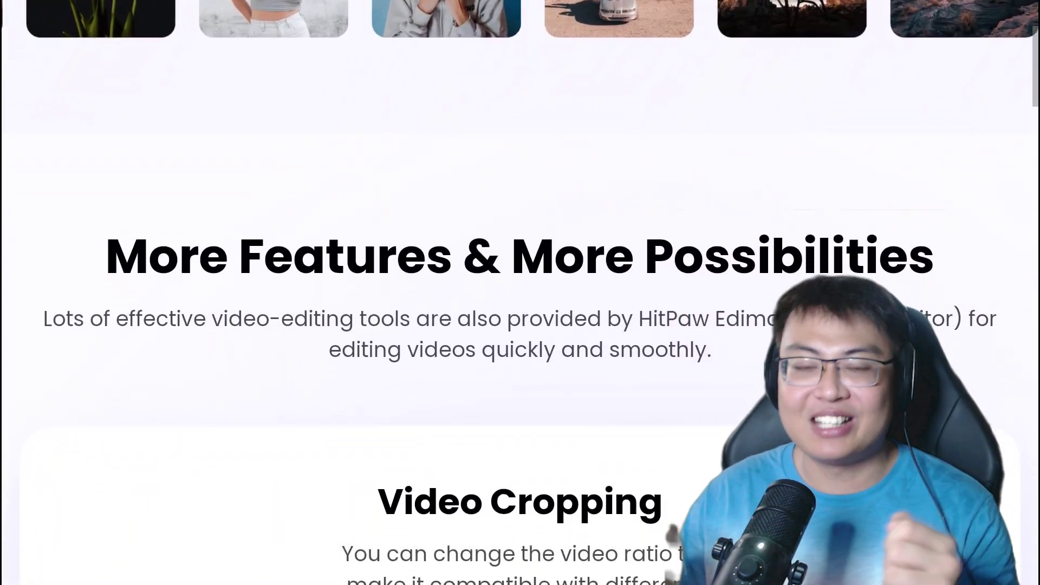
scroll(520, 293, "down", 1)
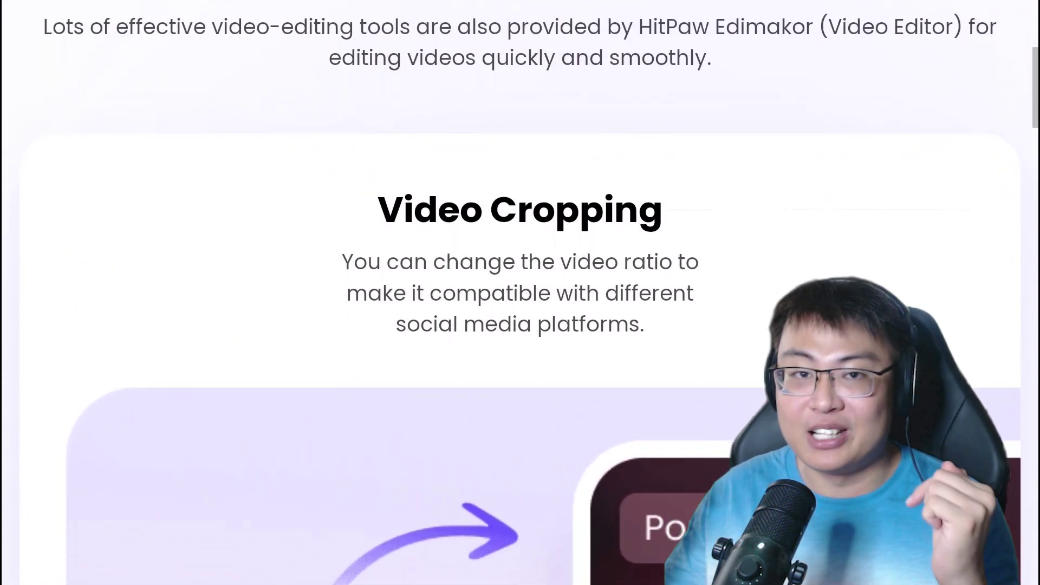
scroll(520, 292, "down", 3)
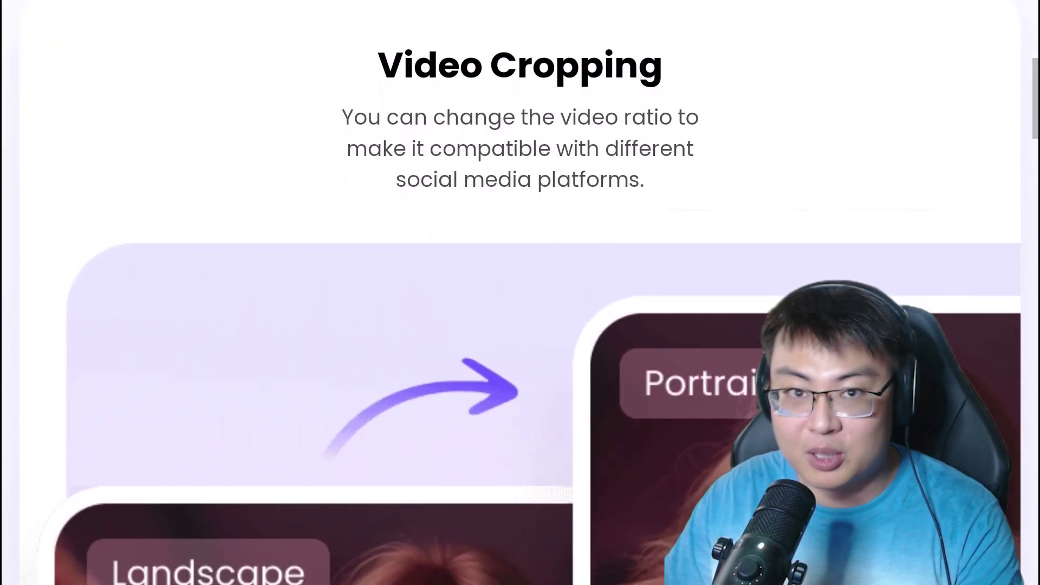
scroll(520, 292, "down", 3)
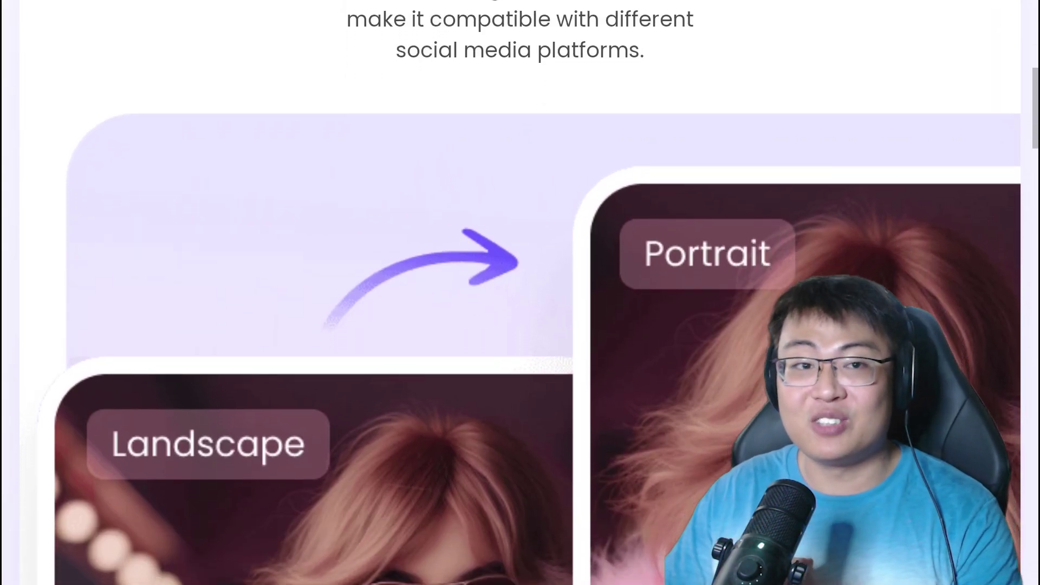
scroll(520, 292, "down", 3)
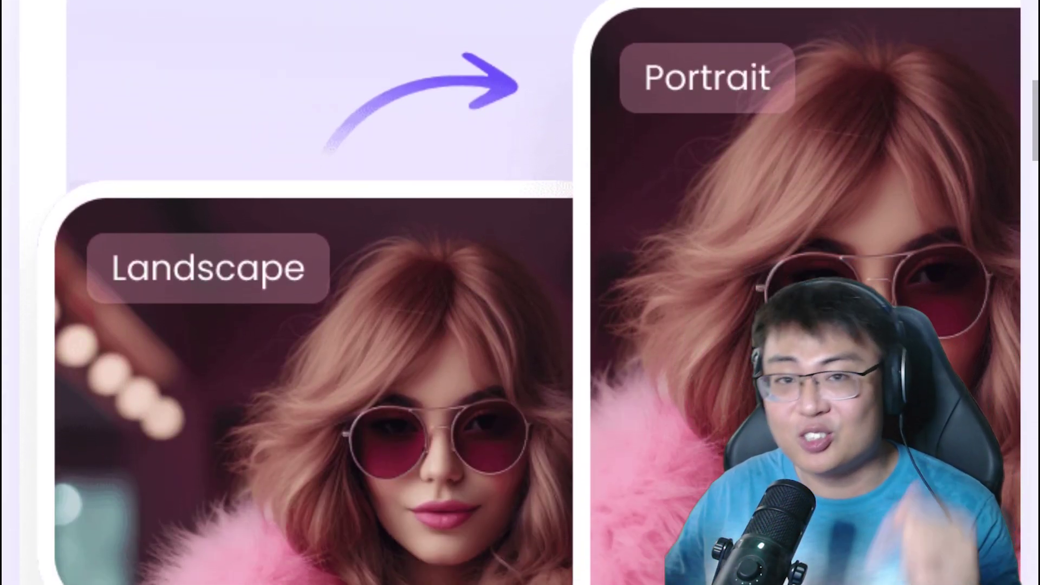
scroll(520, 292, "down", 3)
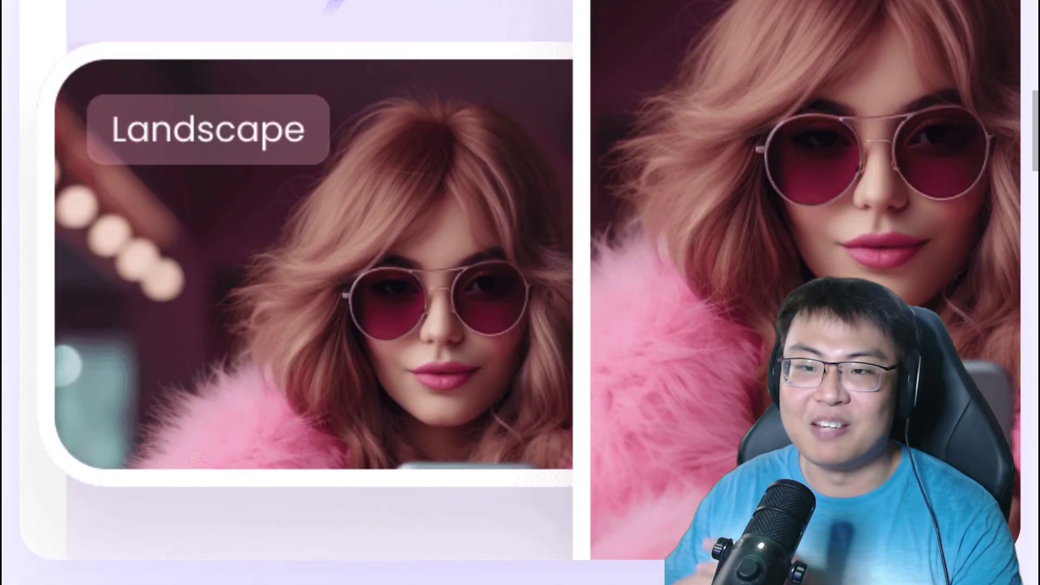
scroll(520, 293, "down", 2)
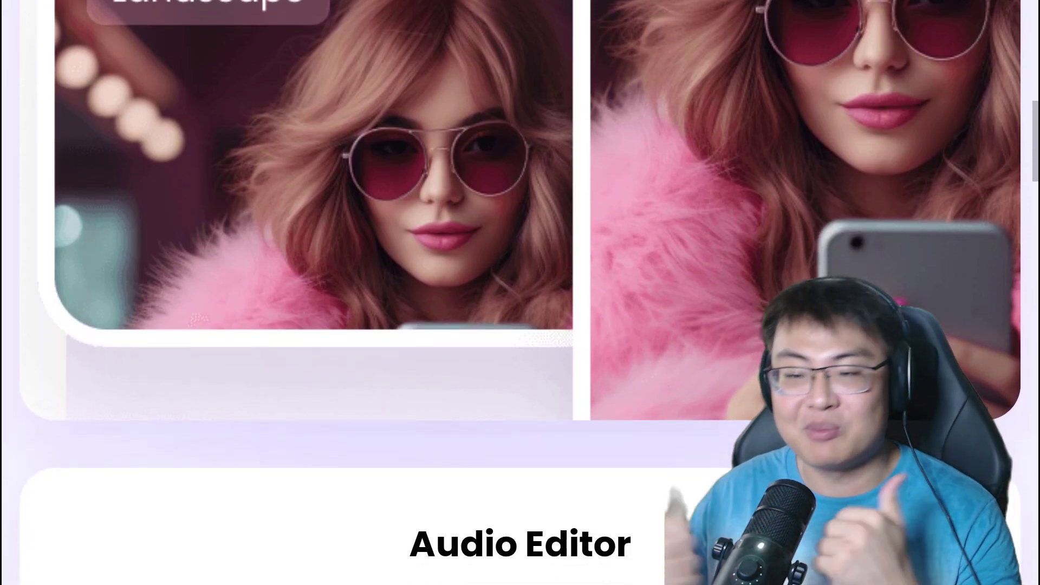
scroll(520, 293, "down", 2)
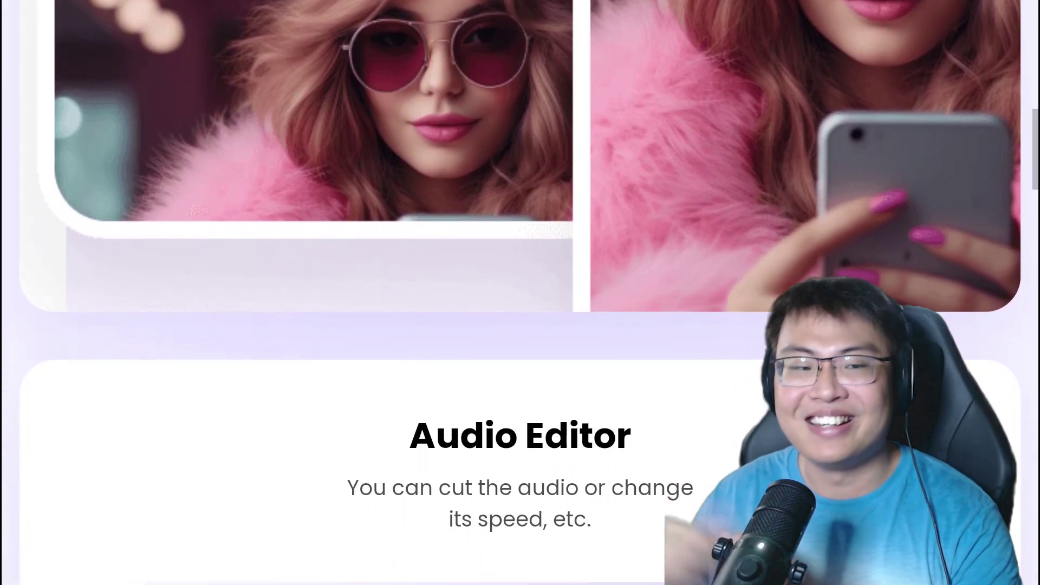